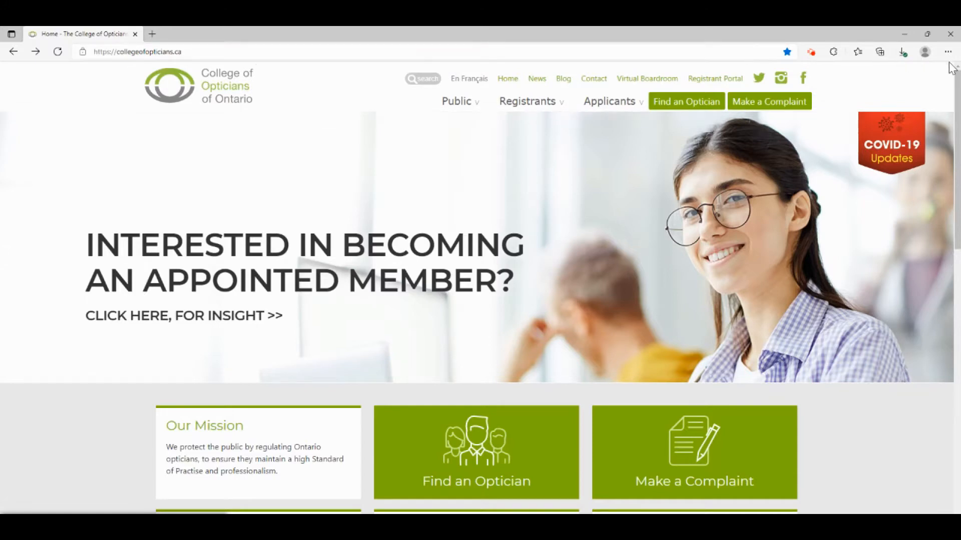
- Sign in to the Registrant Portal and look over the personal details and employment summary on the profile
click(717, 80)
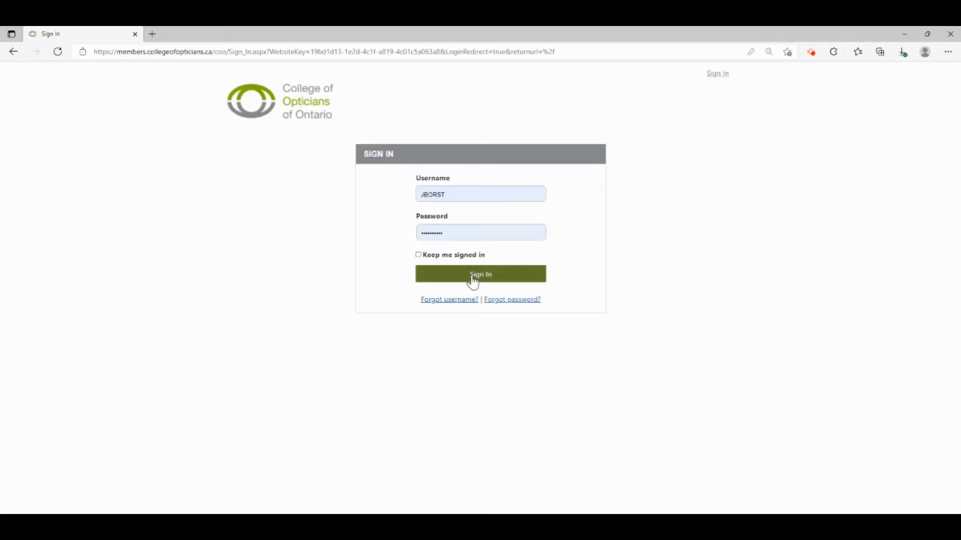
click(444, 283)
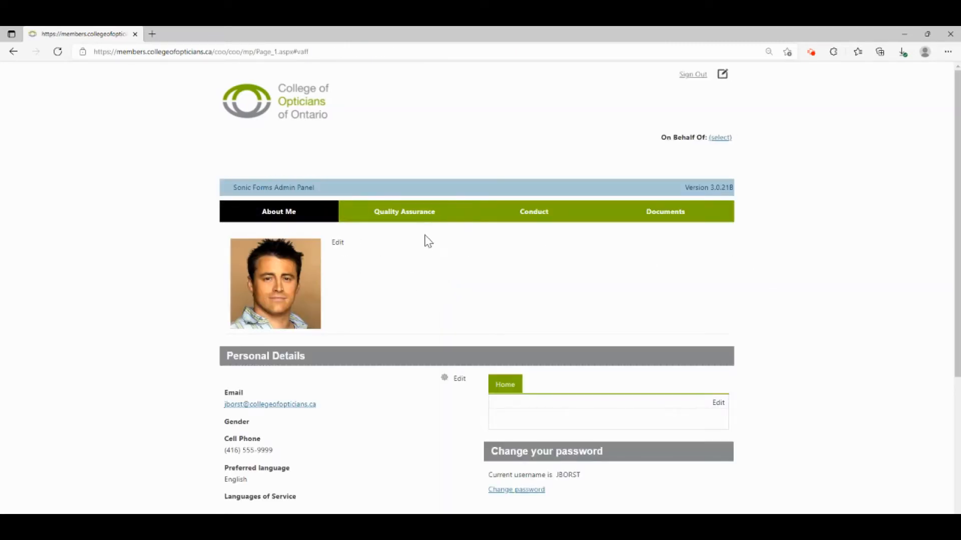
scroll(483, 280, down, 1)
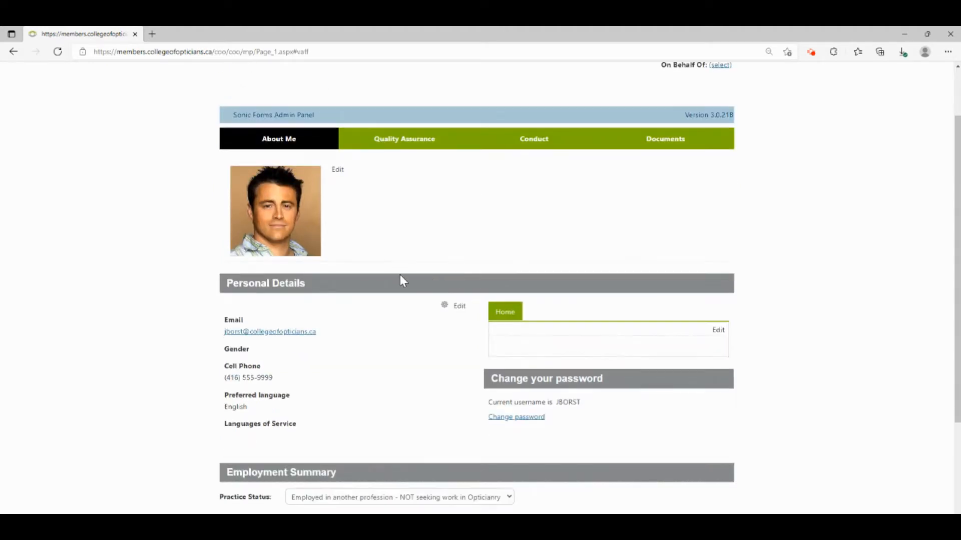
scroll(351, 324, down, 1)
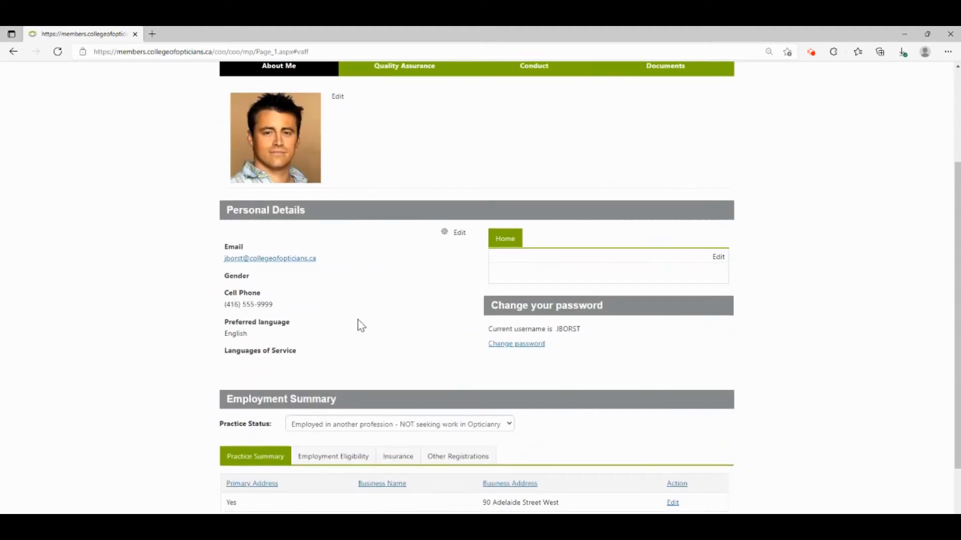
scroll(360, 325, down, 1)
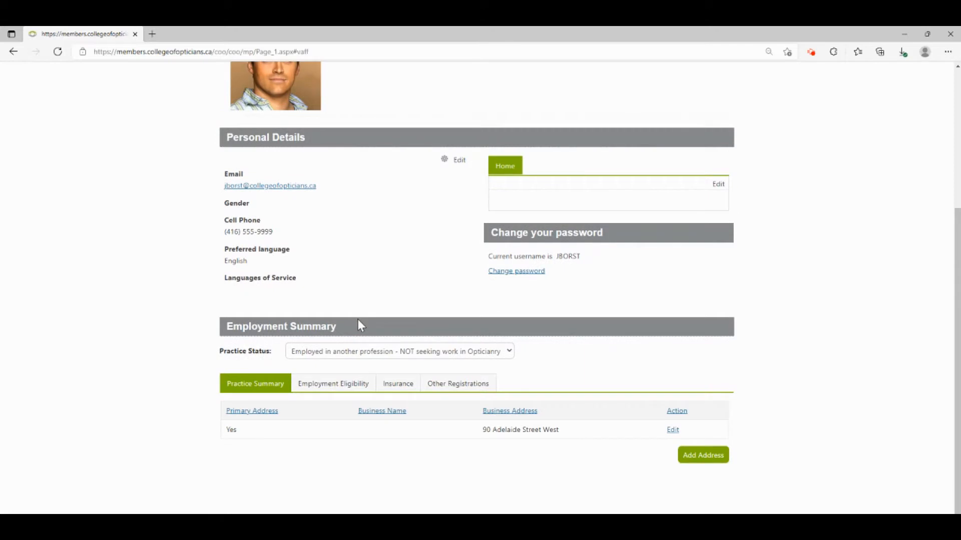
scroll(358, 320, up, 1)
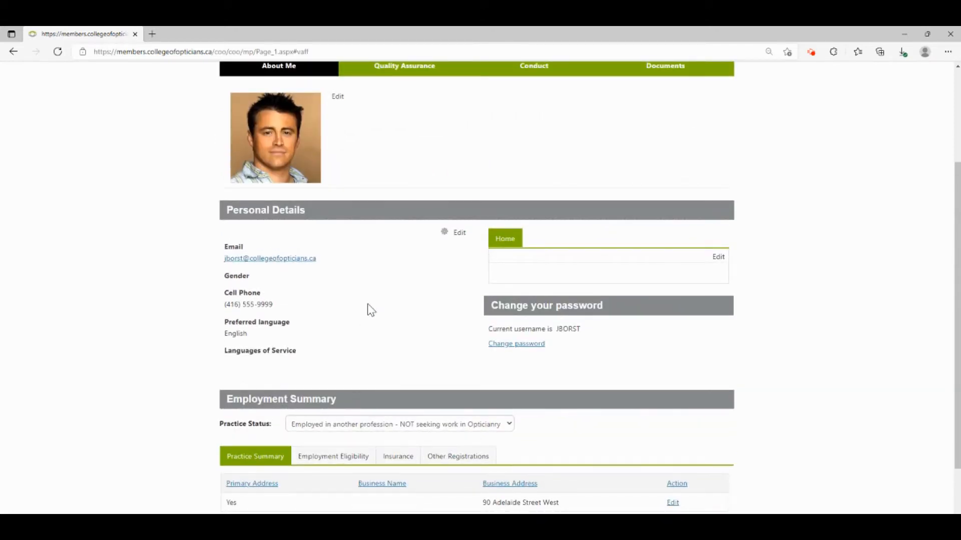
scroll(371, 310, up, 2)
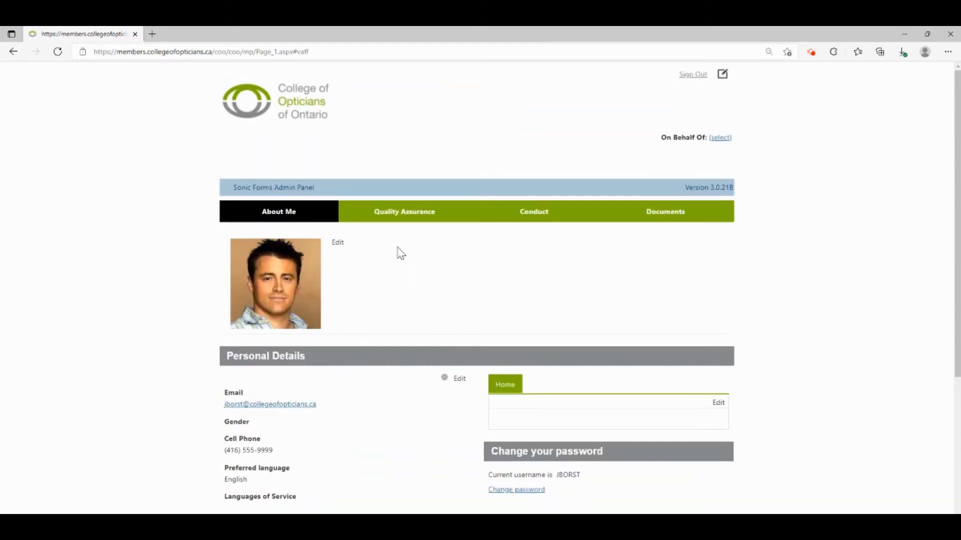
- Open the Quality Assurance page and examine the Jurisprudence section and the 2021 accredited continuing education requirements and hours
click(393, 216)
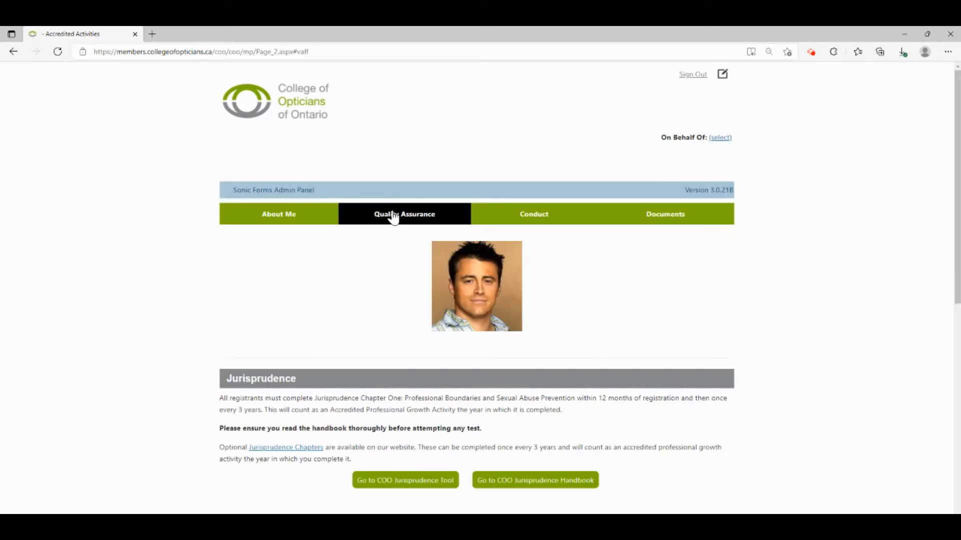
scroll(393, 216, down, 1)
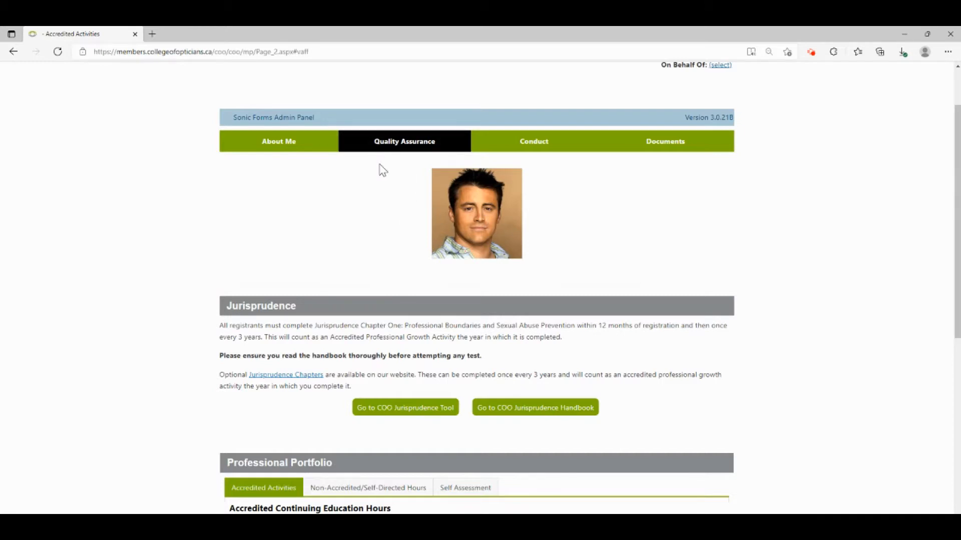
scroll(383, 170, down, 2)
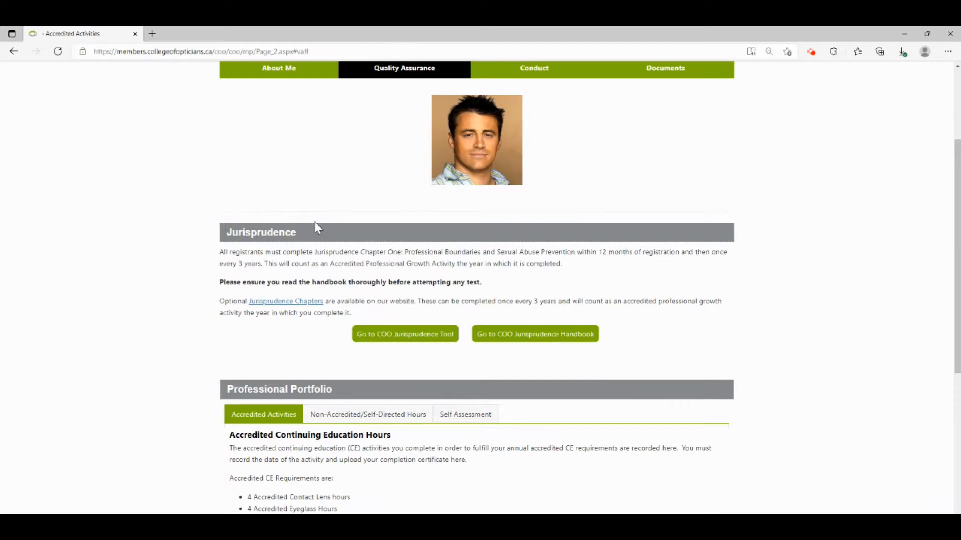
scroll(375, 249, down, 2)
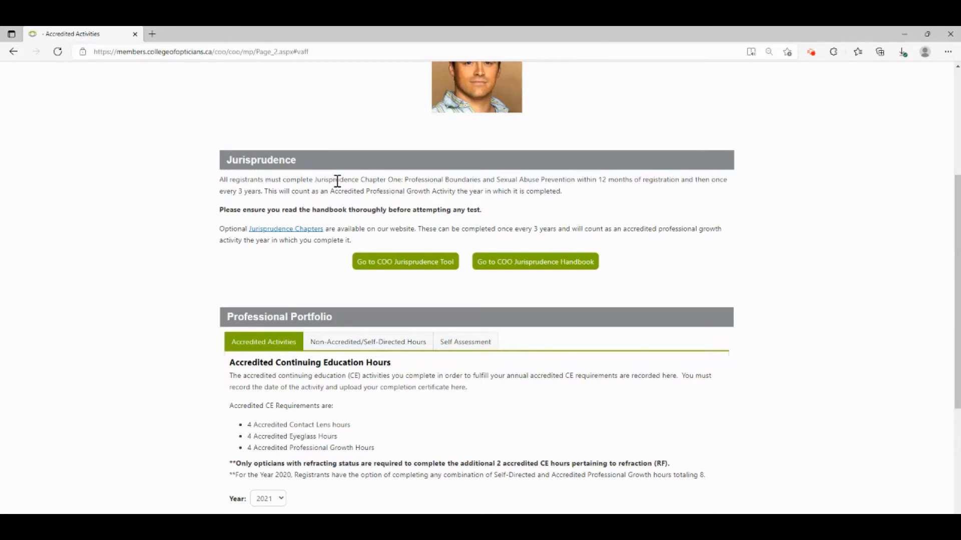
scroll(338, 183, down, 3)
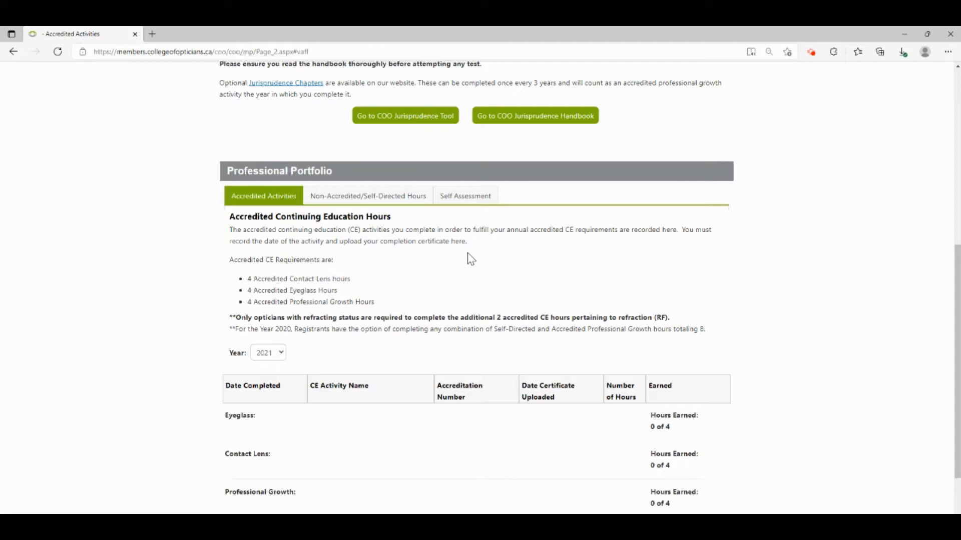
scroll(471, 260, up, 2)
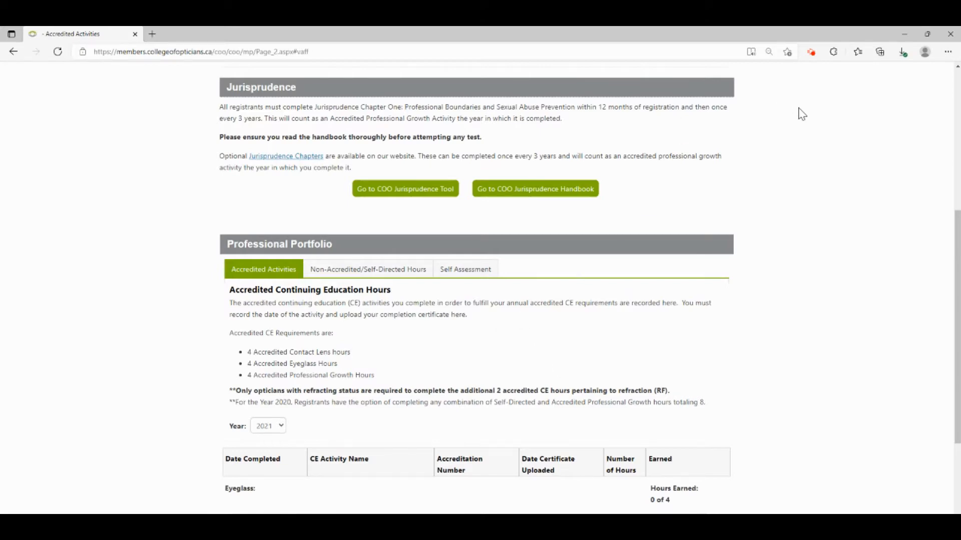
scroll(805, 120, up, 3)
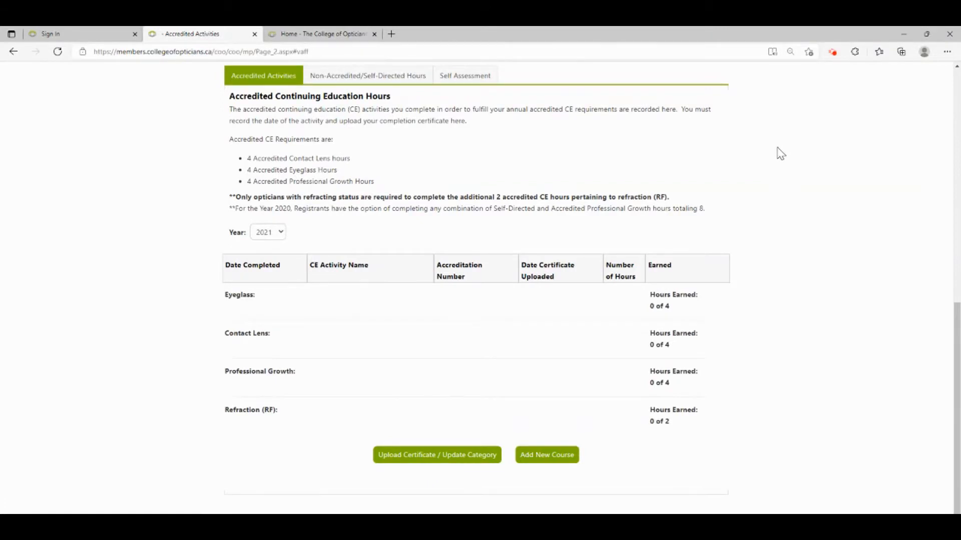
scroll(778, 152, up, 1)
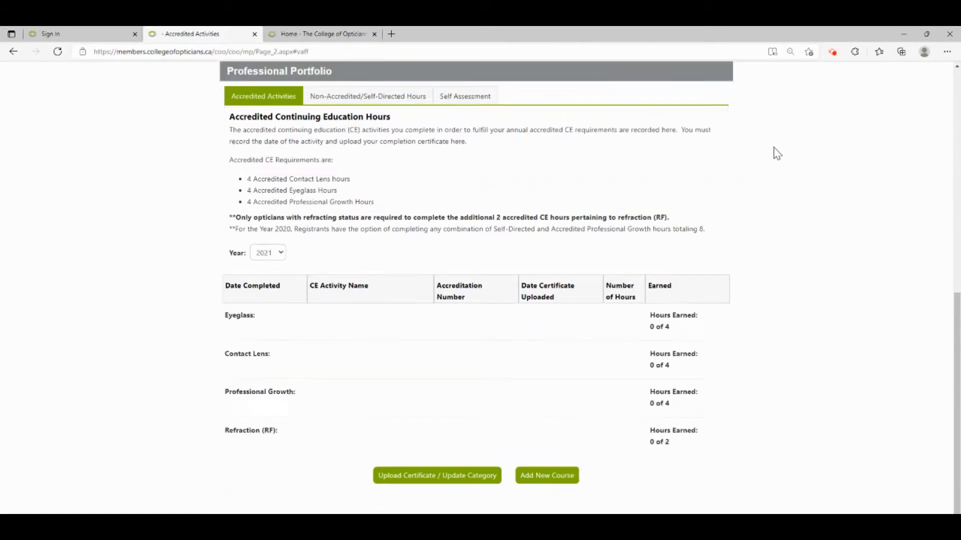
scroll(778, 152, up, 1)
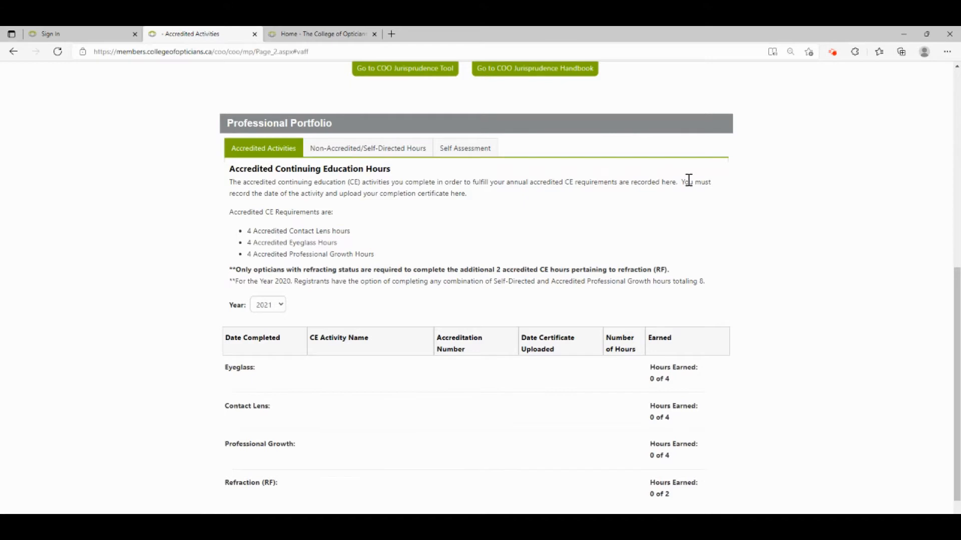
scroll(688, 180, down, 1)
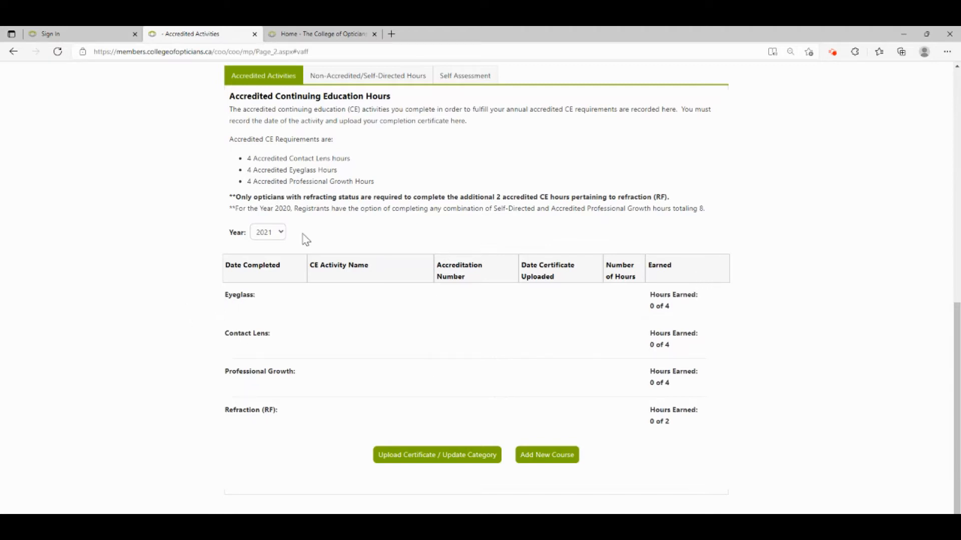
scroll(372, 195, up, 1)
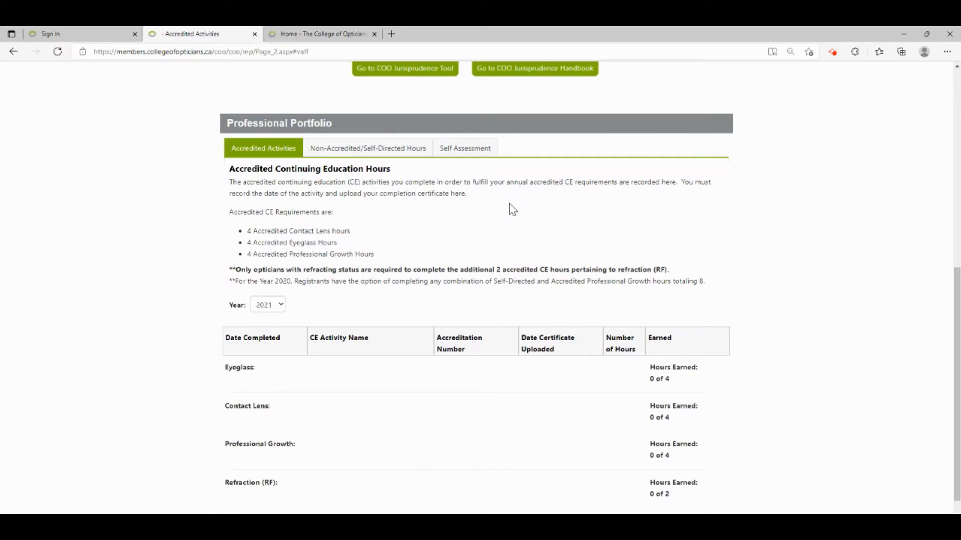
scroll(506, 211, up, 2)
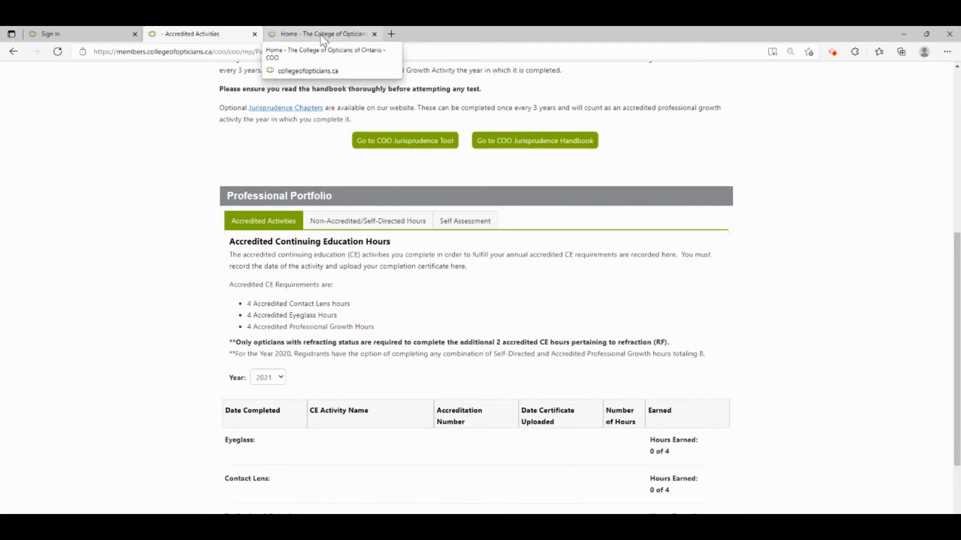
- Switch to the College website and open the List of COO Accredited Activities from the Resources For Opticians page for registrants
click(323, 37)
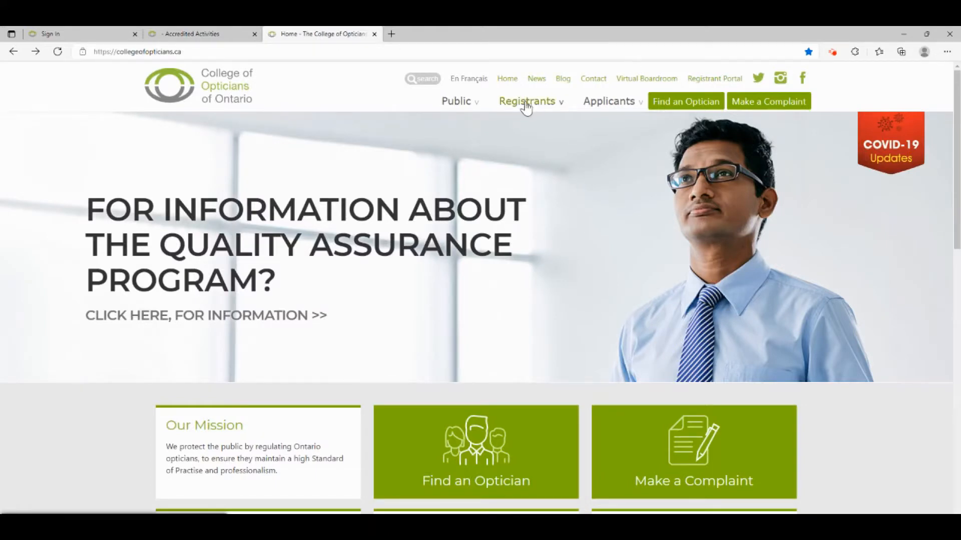
mouse_move(523, 103)
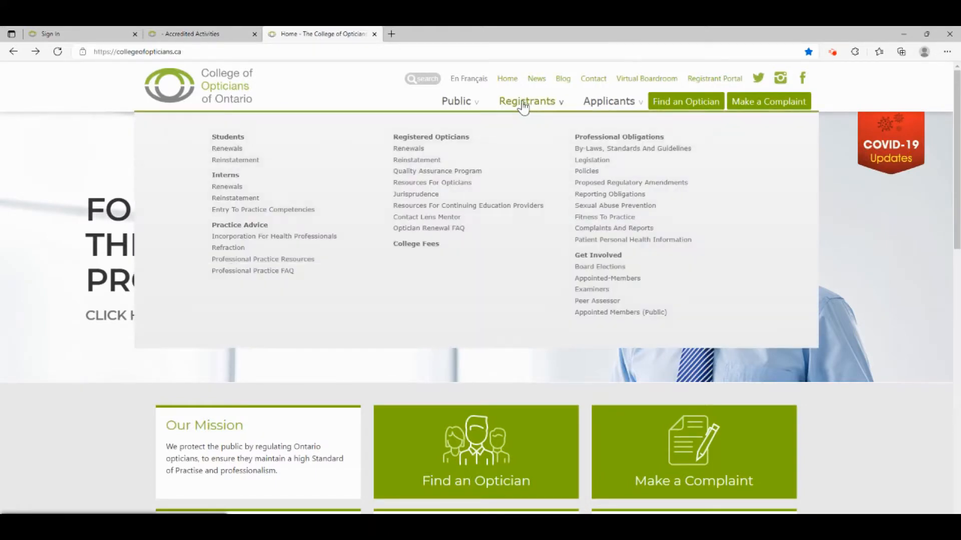
click(428, 186)
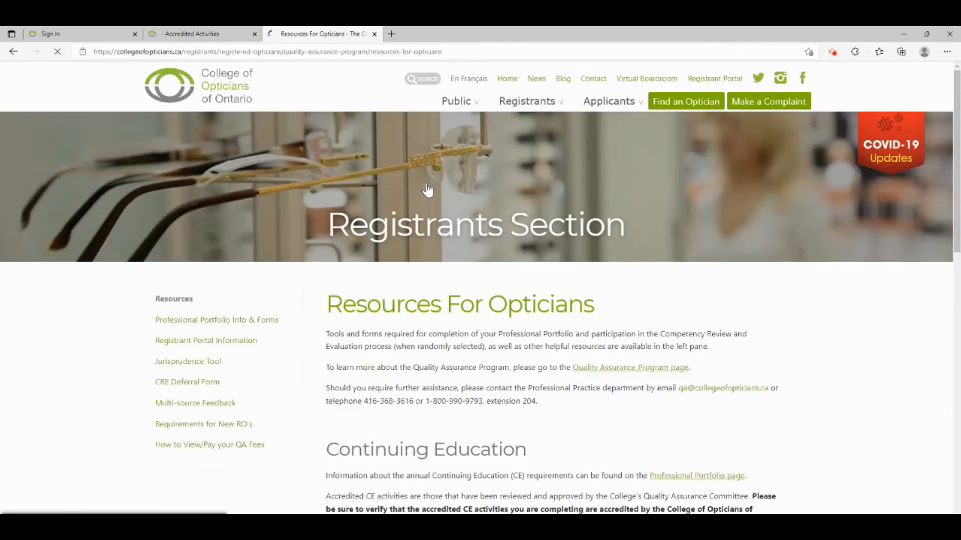
scroll(440, 193, down, 5)
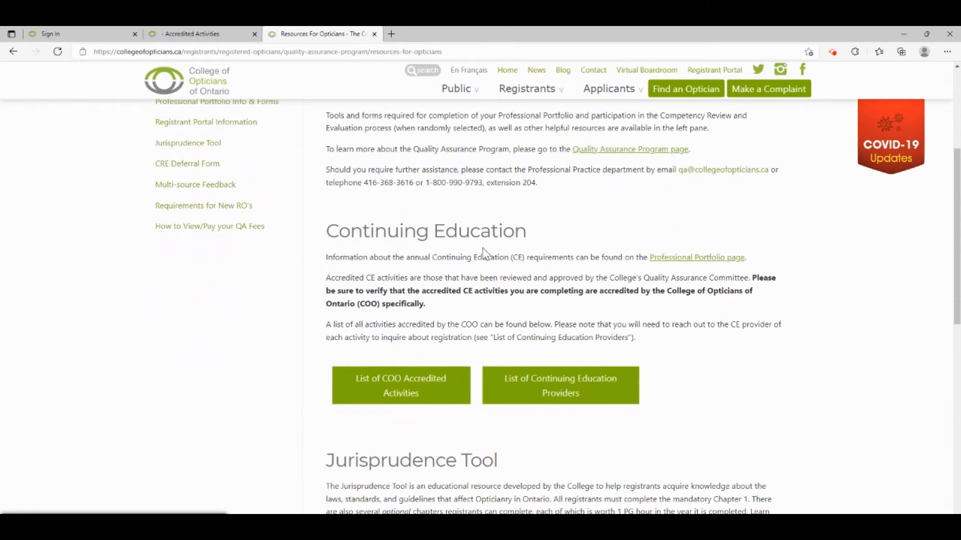
click(369, 386)
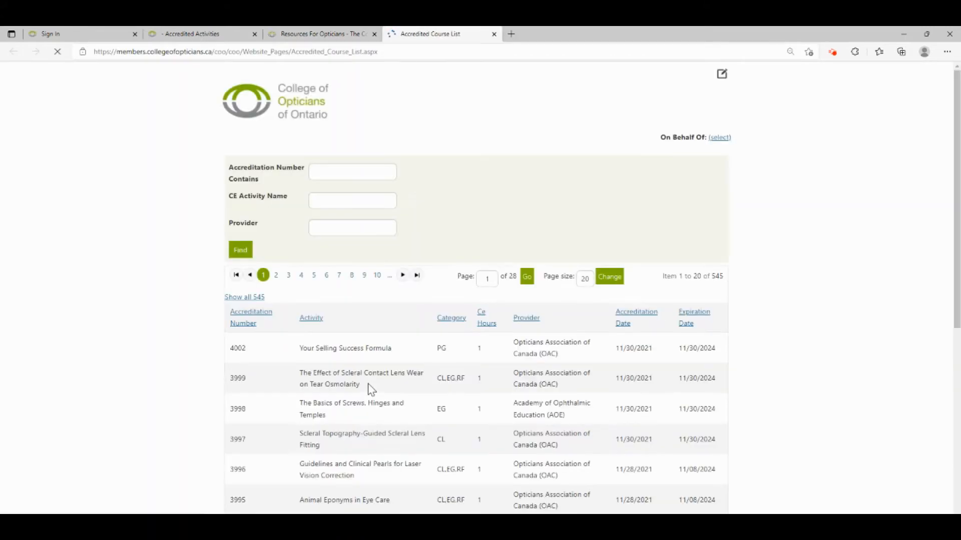
- Examine the accredited course list, including its search fields, categories, CE hours, providers, and accreditation and expiration dates
scroll(382, 313, down, 5)
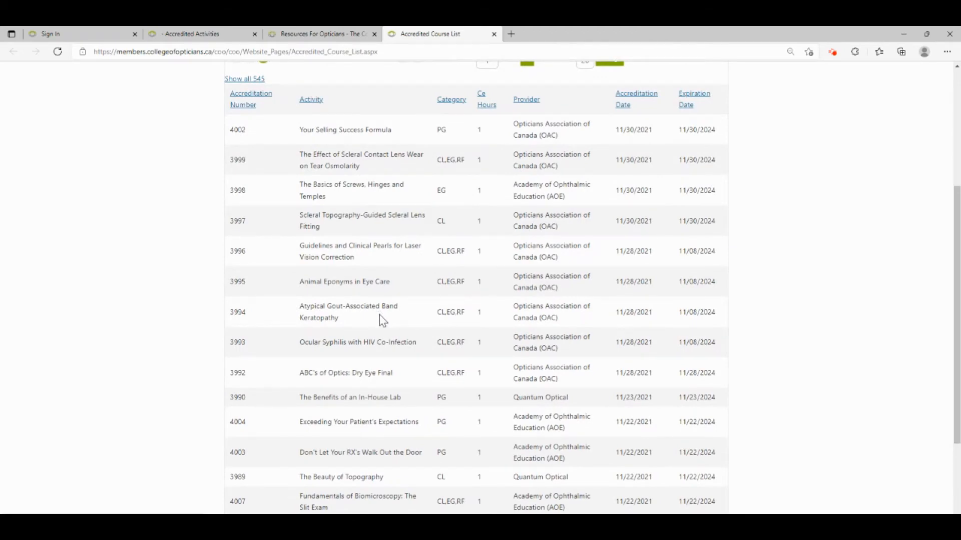
scroll(382, 318, up, 3)
scroll(380, 316, up, 2)
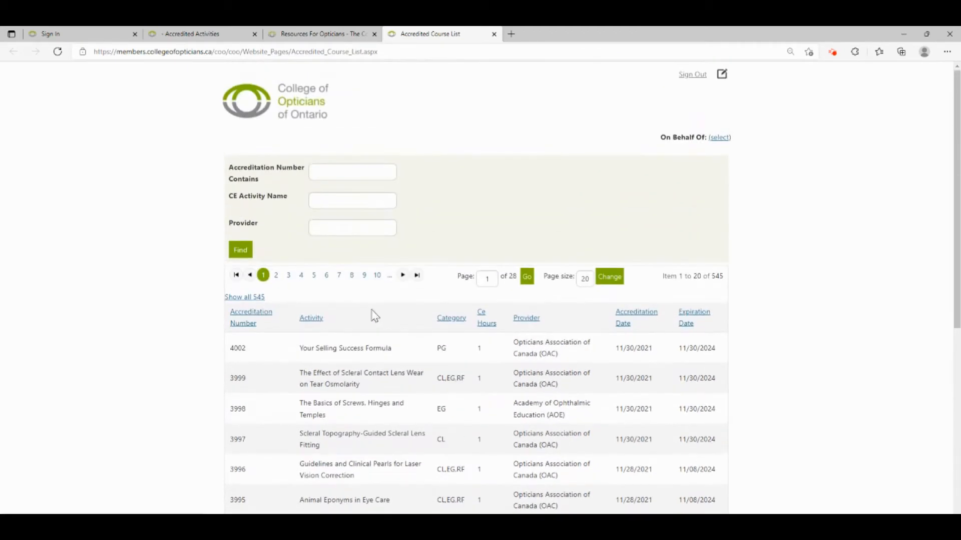
click(330, 170)
click(462, 155)
scroll(782, 304, down, 1)
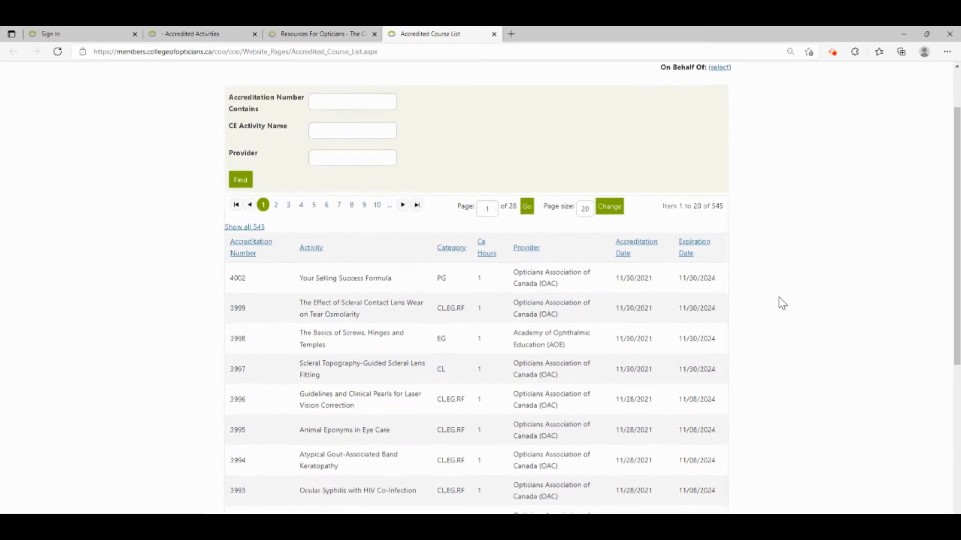
scroll(701, 250, down, 1)
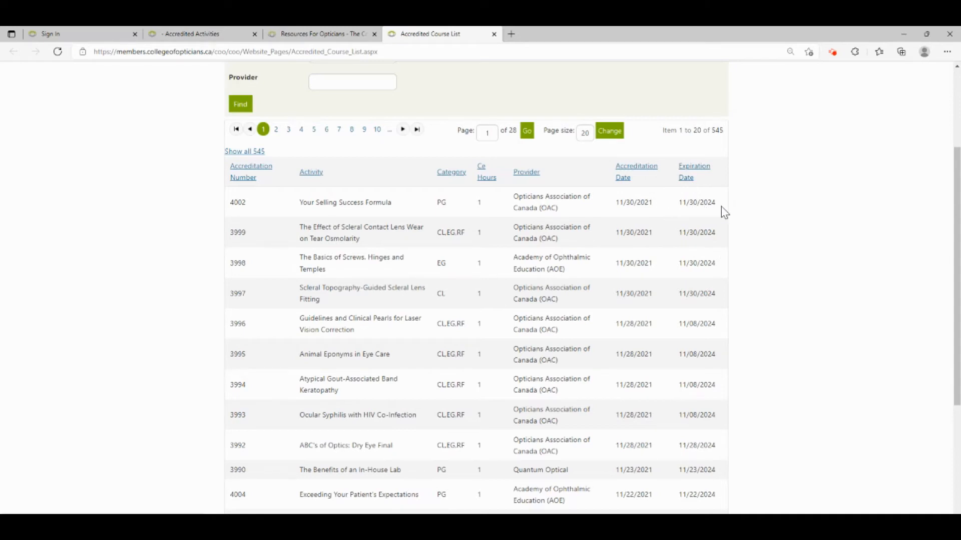
scroll(353, 175, up, 2)
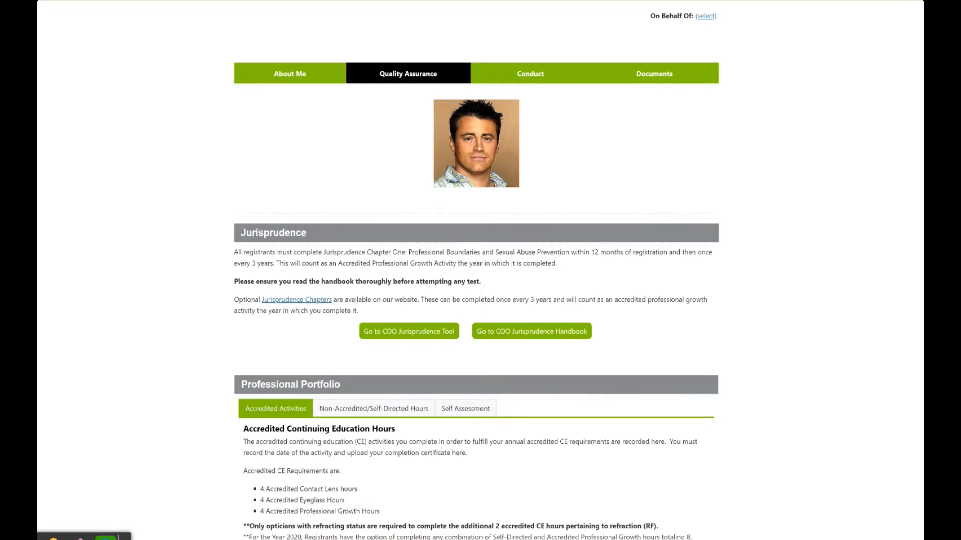
- Start the 2021 Competency Self Assessment from the Professional Portfolio on the Quality Assurance page
scroll(769, 194, down, 5)
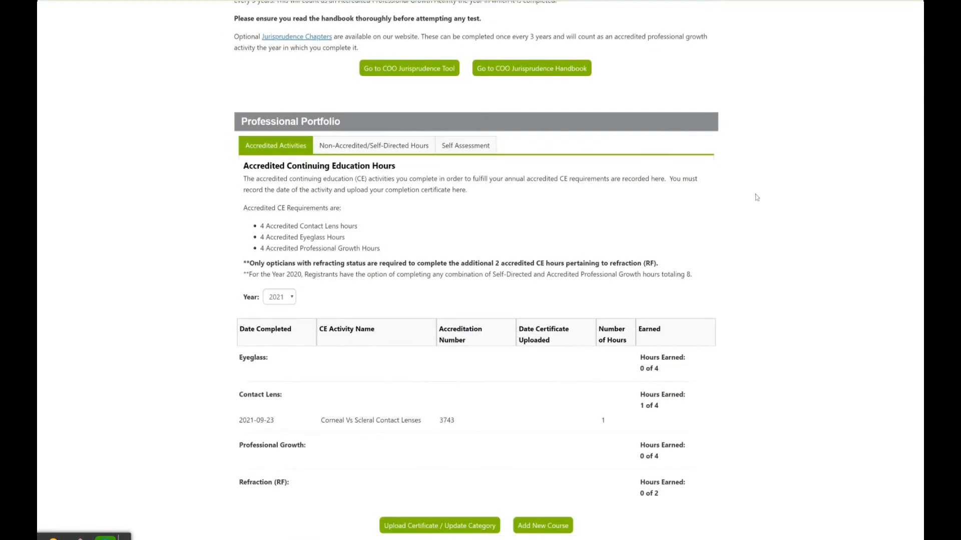
click(493, 145)
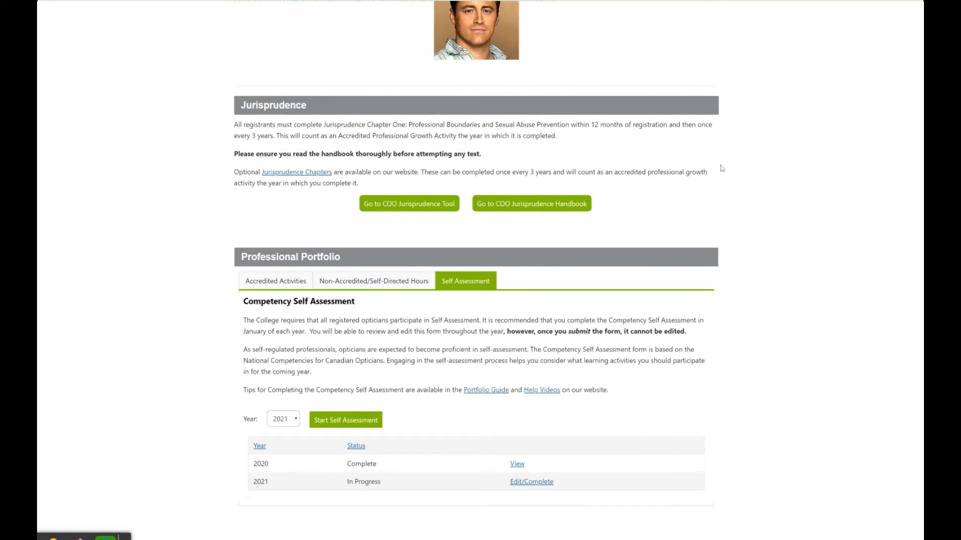
click(293, 423)
click(344, 424)
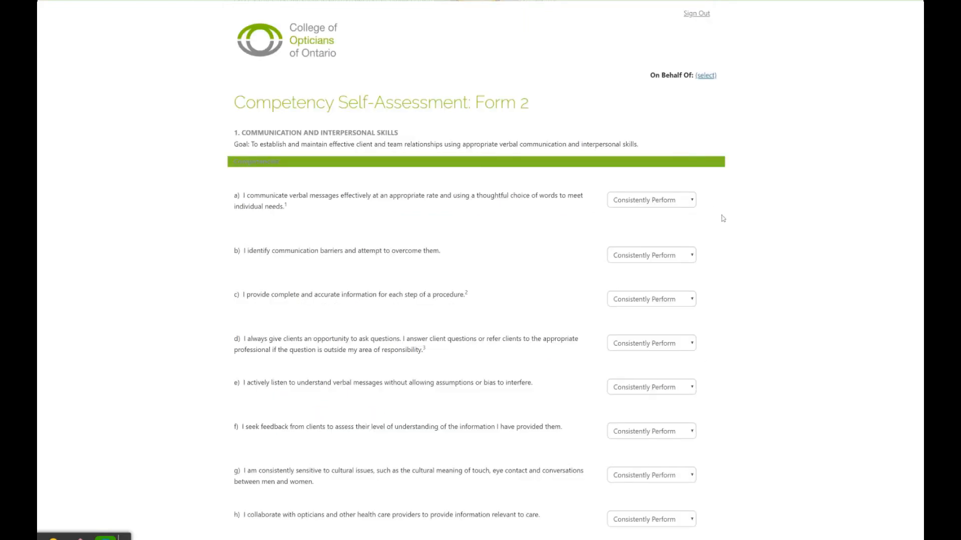
- Save the Communication and Interpersonal Skills section with every item rated Consistently Perform and proceed to the next section
scroll(723, 218, down, 2)
click(679, 118)
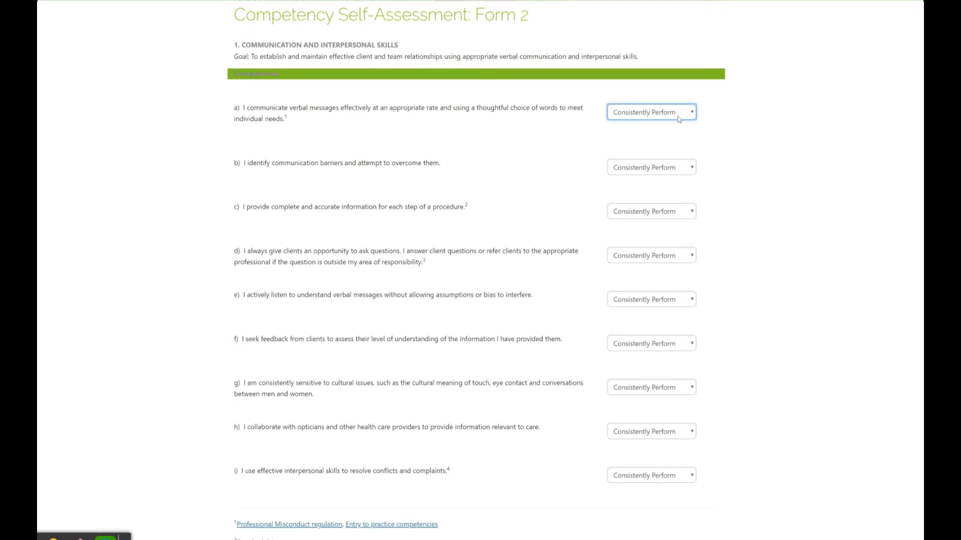
click(714, 126)
scroll(714, 126, down, 2)
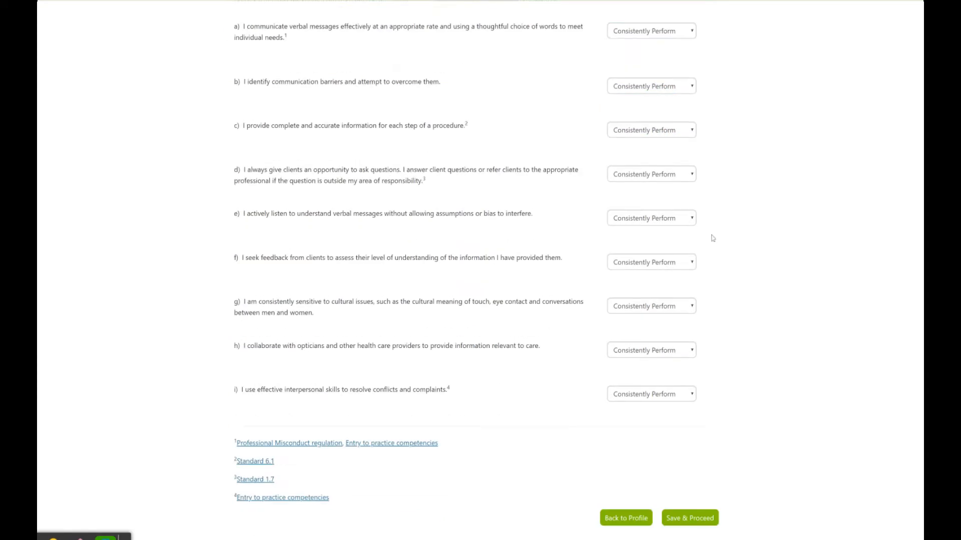
click(689, 519)
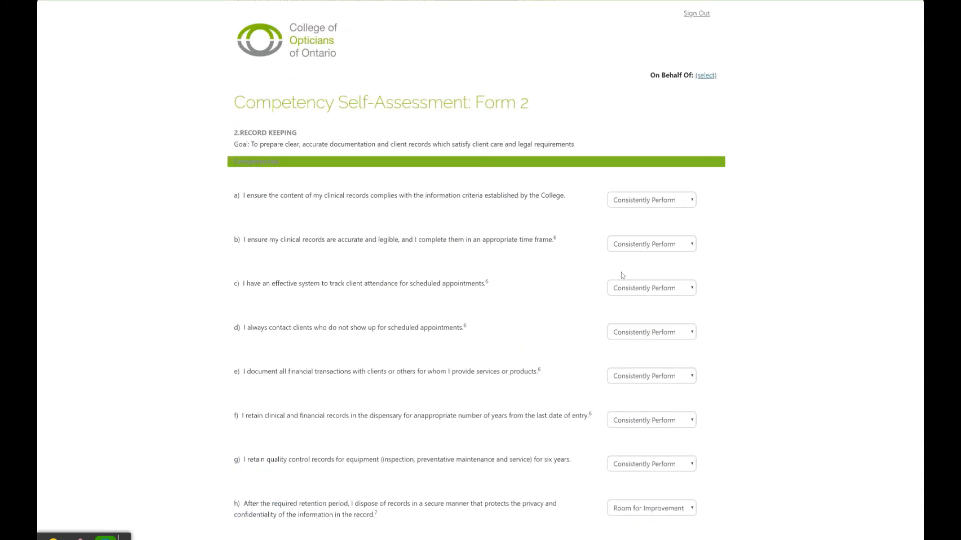
- Save the Record Keeping, Vision Care, and Legislation, Standards and Self-Regulation sections with their existing ratings, proceeding through each
scroll(738, 191, down, 2)
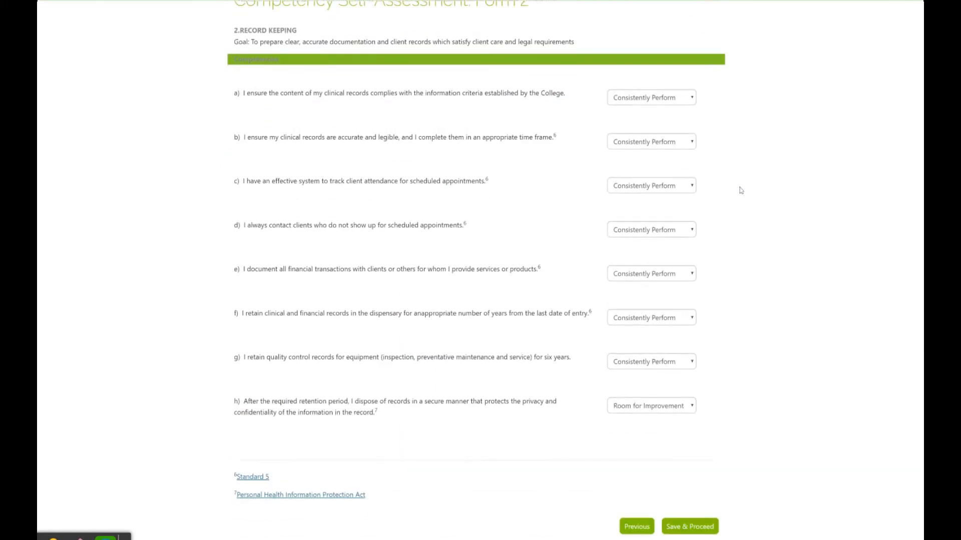
click(711, 524)
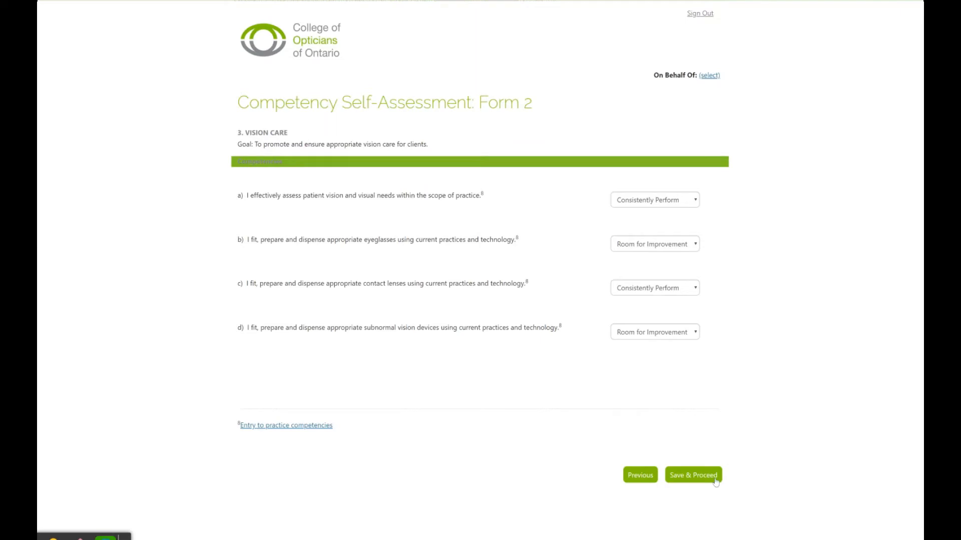
click(716, 481)
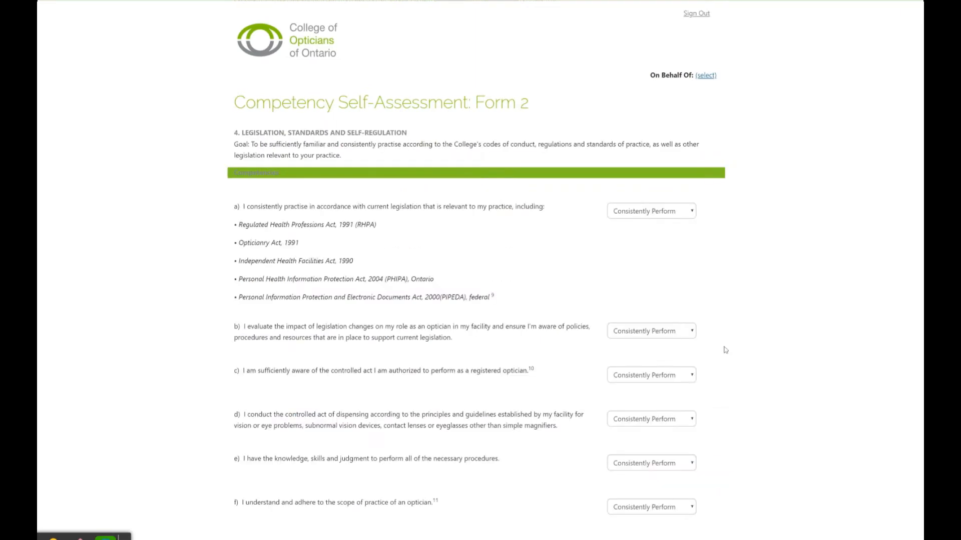
scroll(720, 334, down, 10)
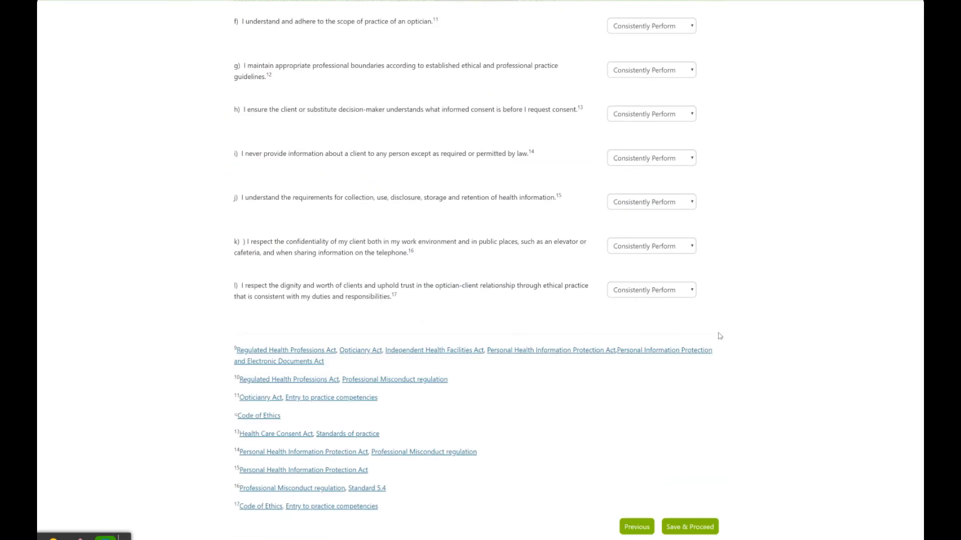
click(693, 526)
- Save the Critical Thinking and Practice Management sections with their existing ratings and proceed to Safety and Practice Environment
scroll(735, 352, down, 2)
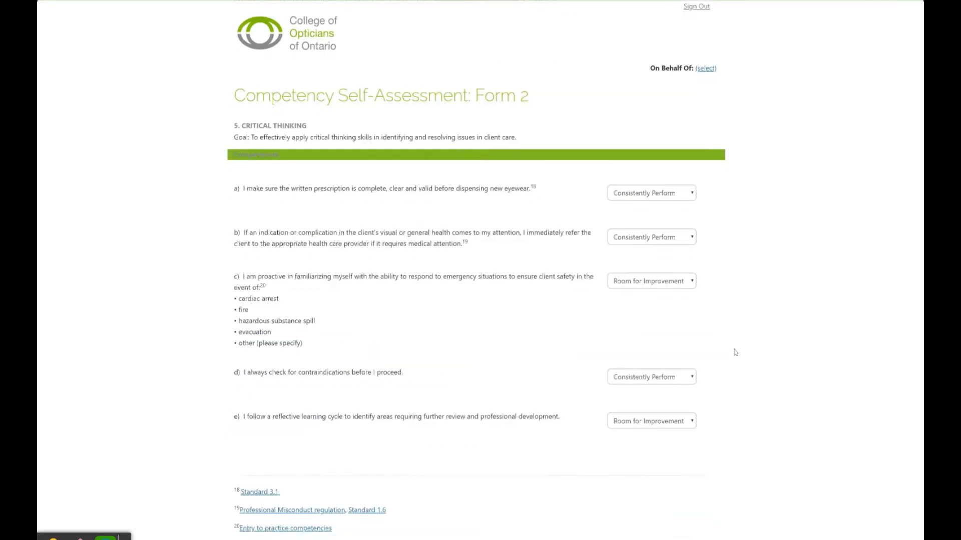
click(709, 526)
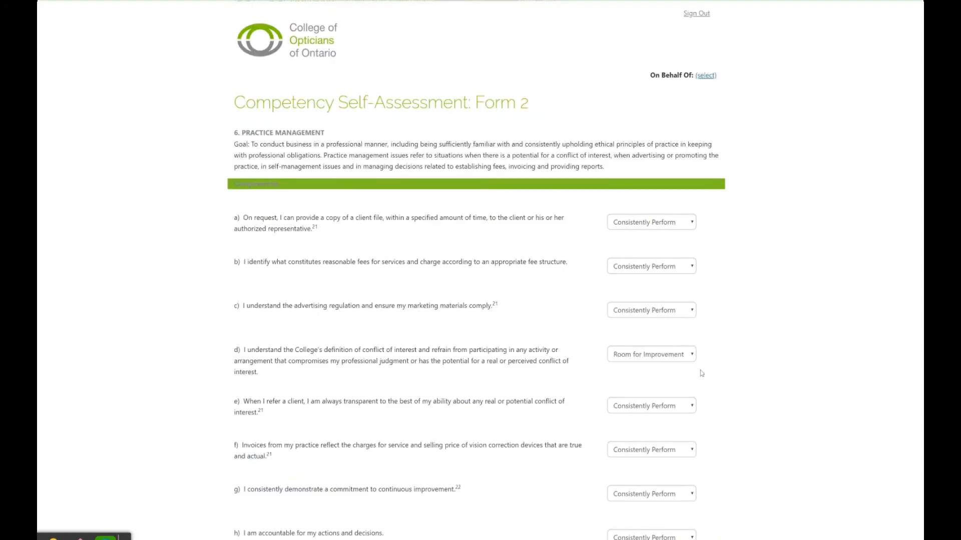
scroll(707, 358, down, 5)
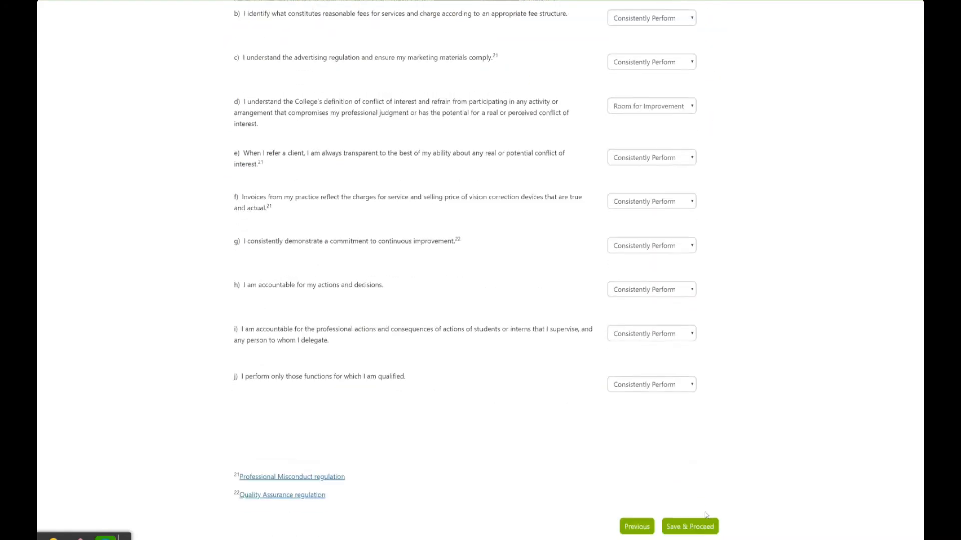
click(703, 527)
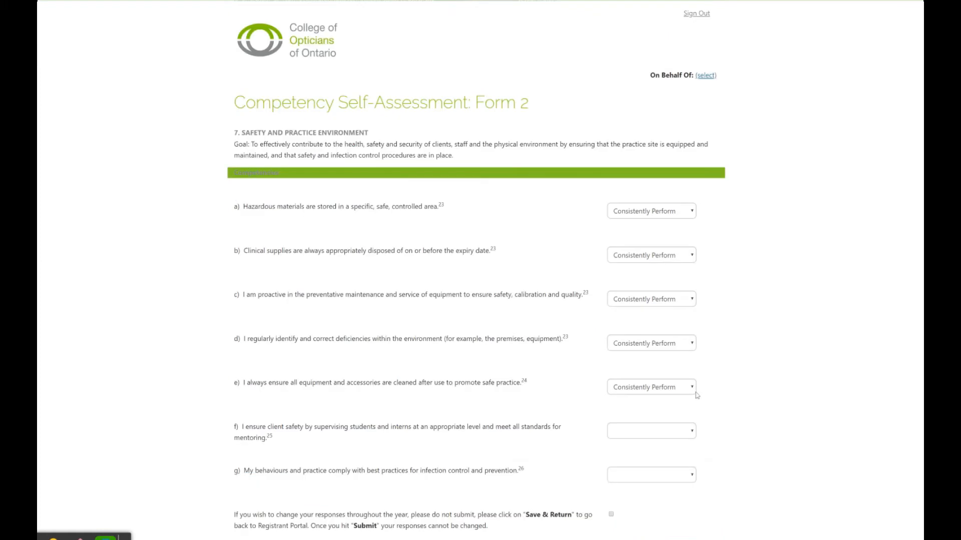
- Rate item f Consistently Perform and item g Room for Improvement, tick the required acknowledgement, and submit the self-assessment
scroll(699, 323, down, 2)
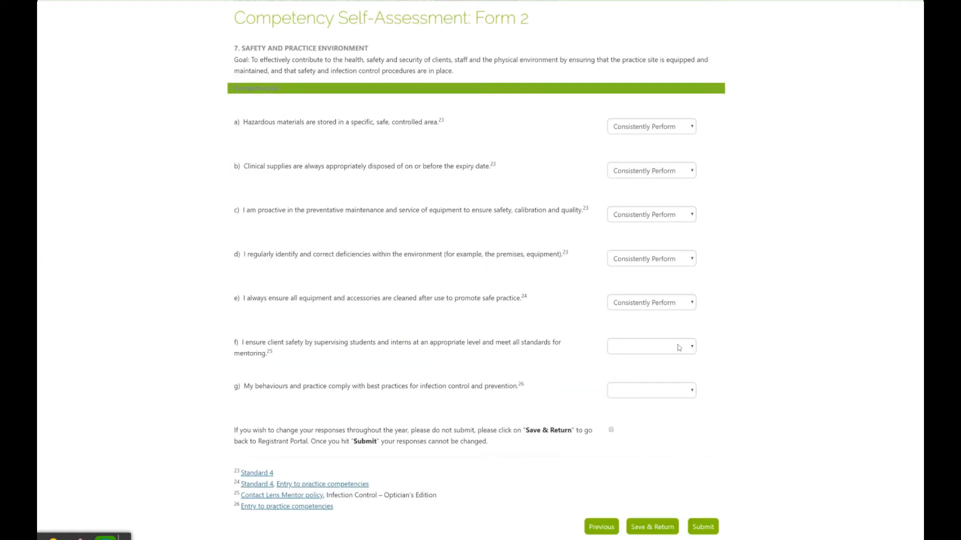
click(702, 527)
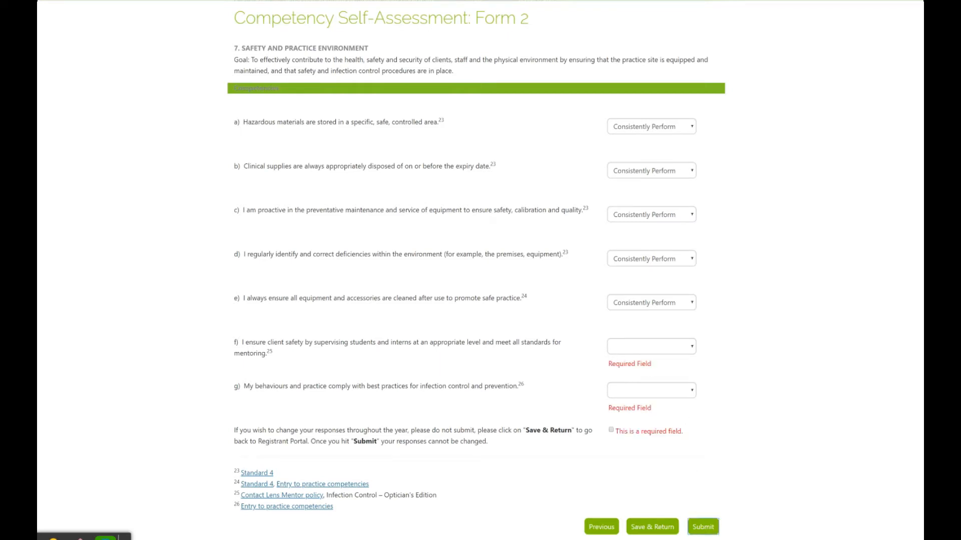
click(644, 354)
click(643, 362)
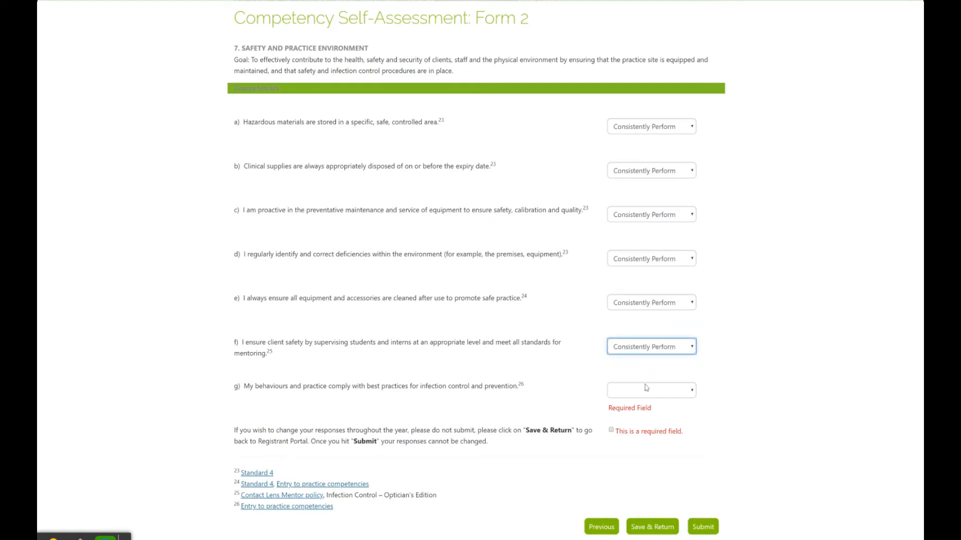
key(Tab)
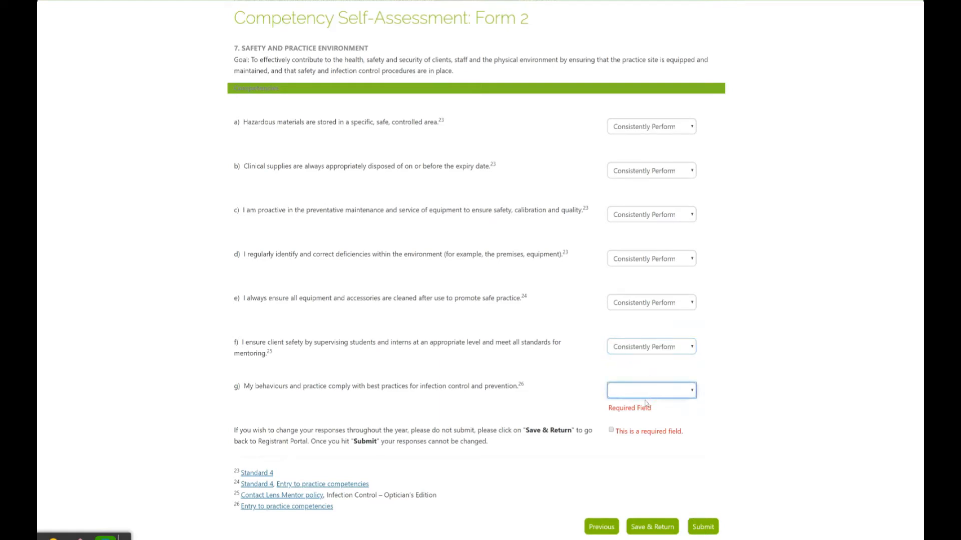
key(n)
key(r)
click(611, 430)
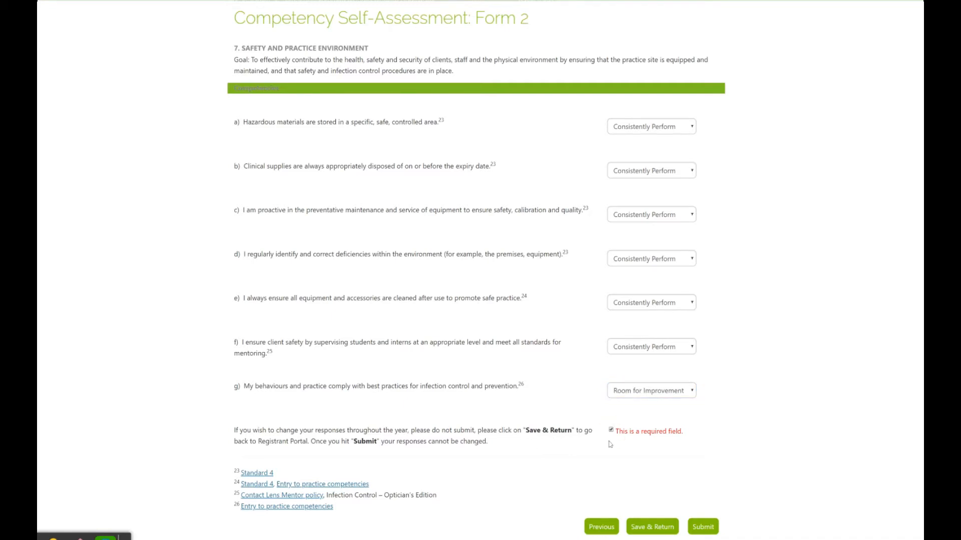
click(710, 530)
- Minimize the browser and review the course certificate files in the desktop Certificates folder
scroll(616, 439, down, 4)
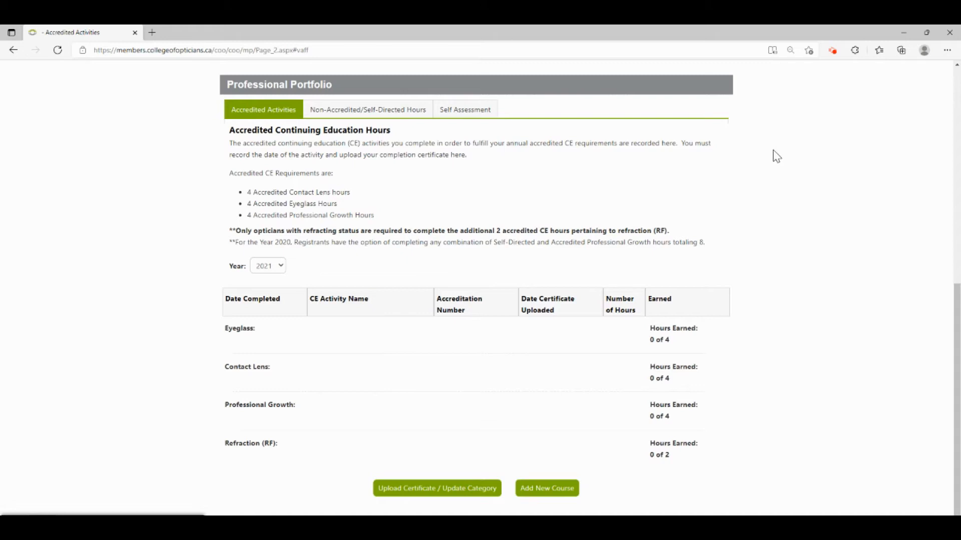
click(905, 34)
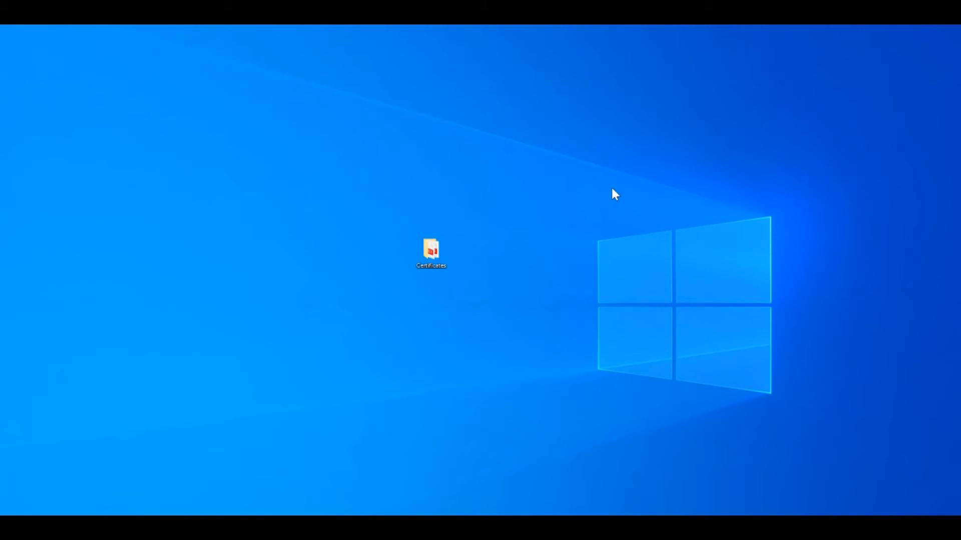
double_click(434, 251)
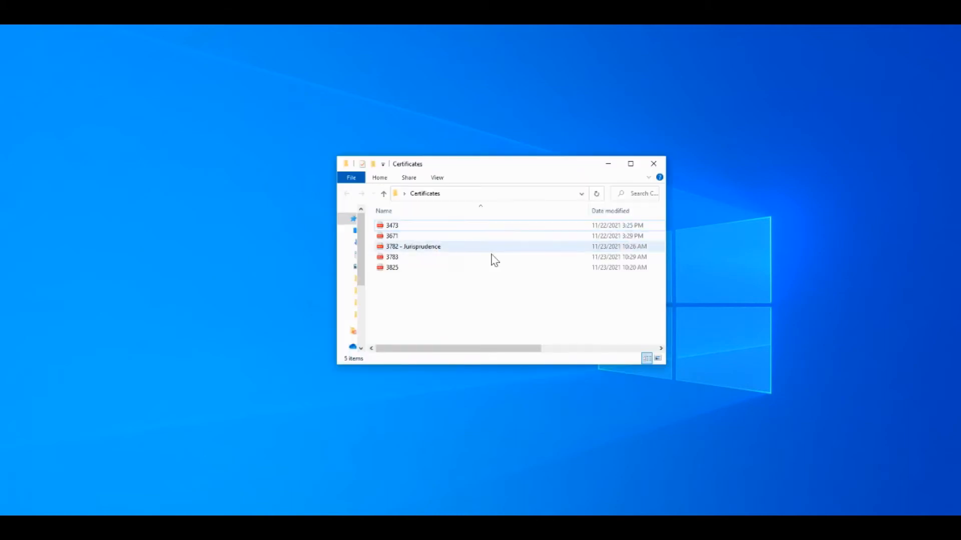
click(387, 229)
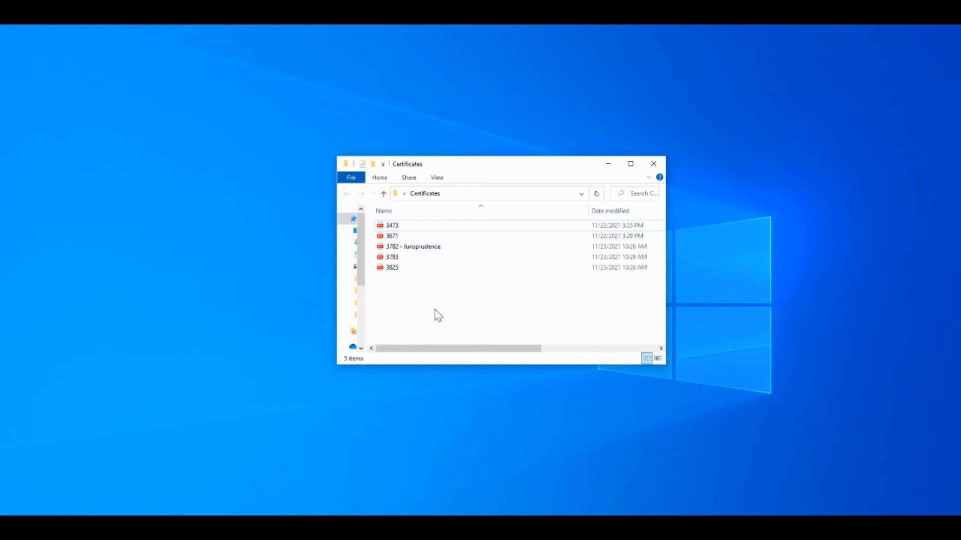
click(608, 164)
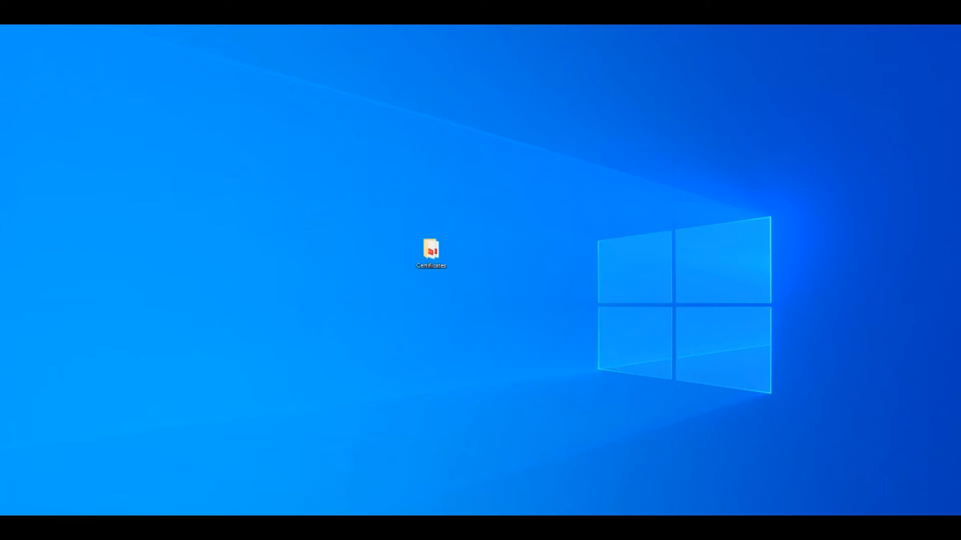
- Switch back to the browser and start adding a new course to the 2021 accredited activities
mouse_move(134, 516)
click(63, 478)
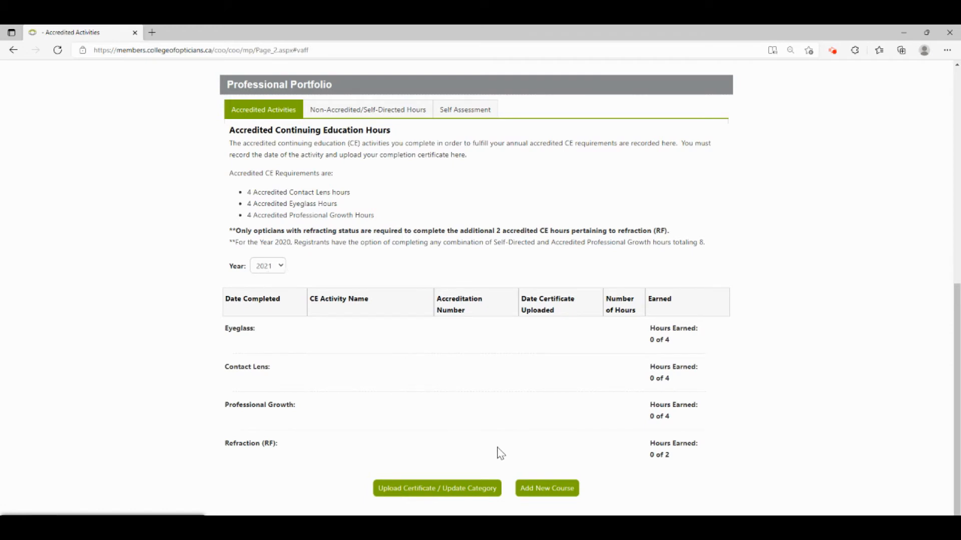
scroll(581, 489, down, 1)
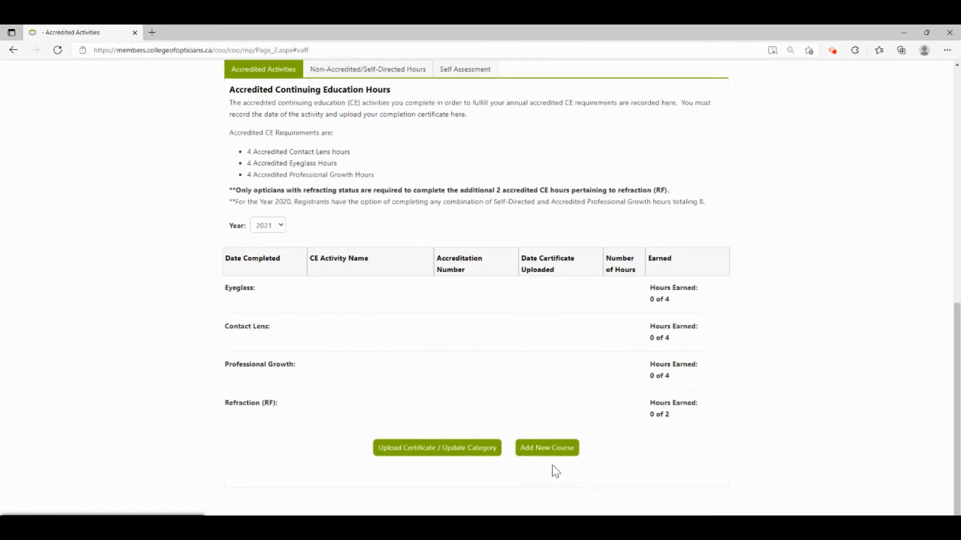
click(540, 454)
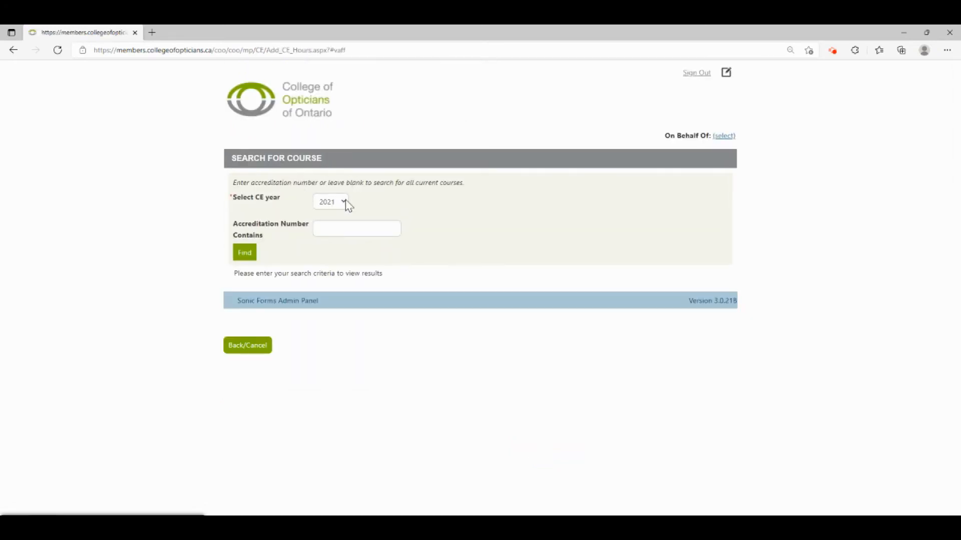
- Search the 2021 CE courses for accreditation number 3473 and select The Myopia Boom
click(344, 228)
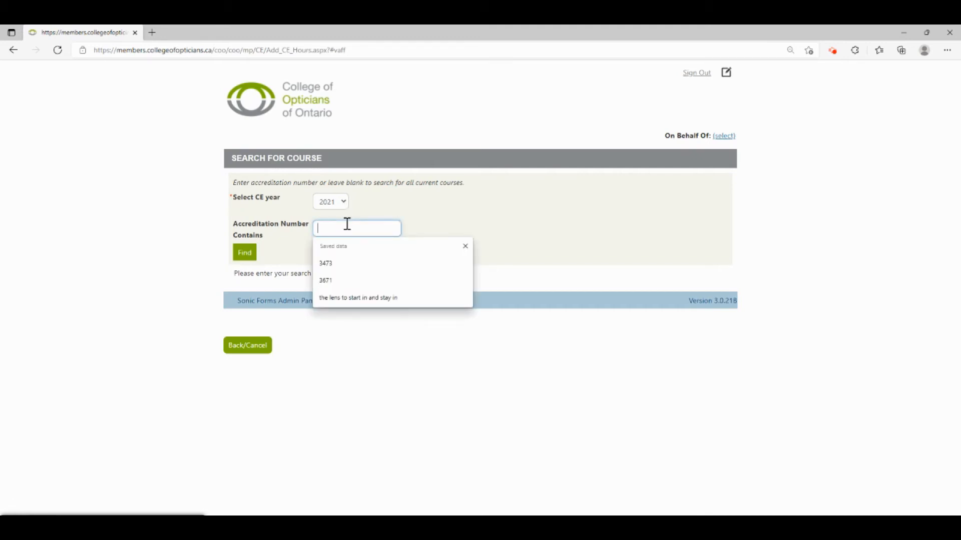
text(3473)
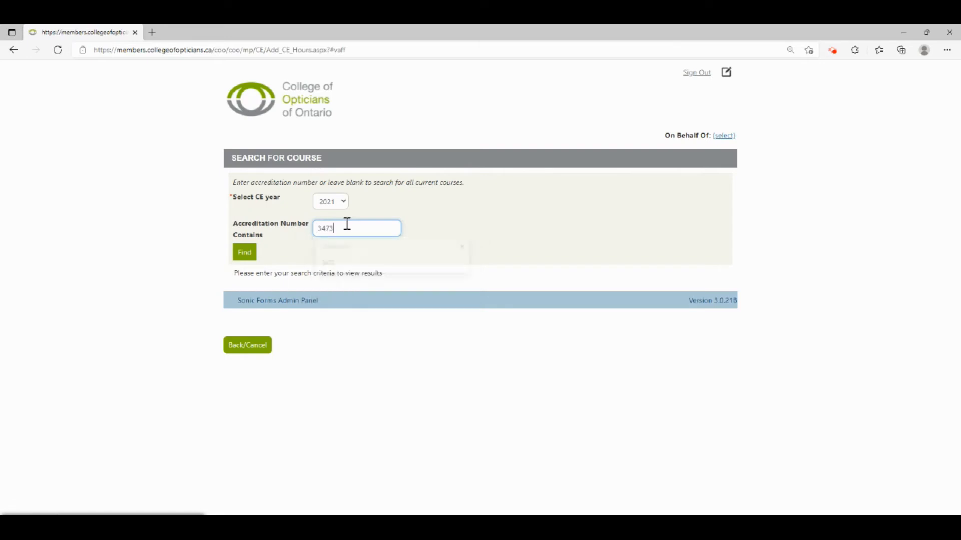
click(247, 253)
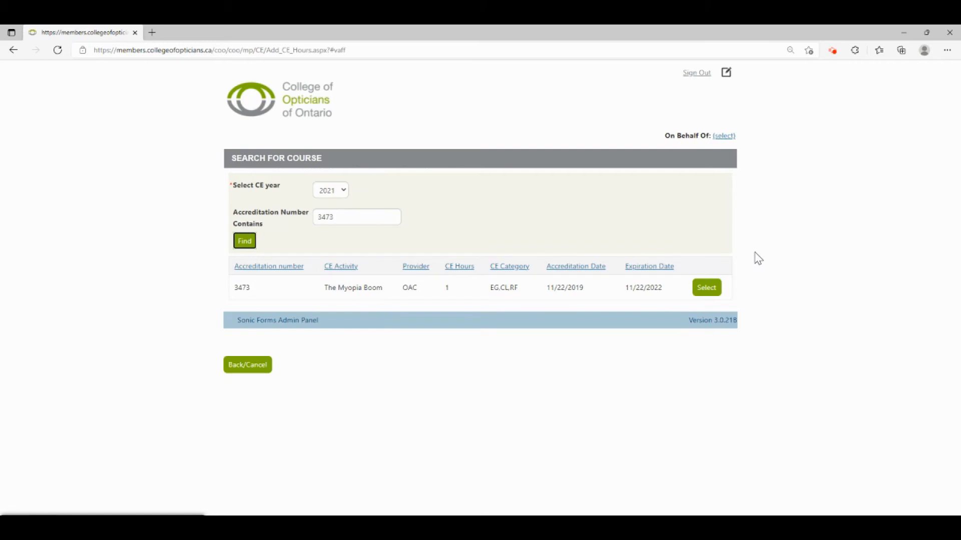
click(704, 295)
- Set the course's CE category to Eye Glass and its completion date to 11/01/2021
scroll(410, 389, down, 1)
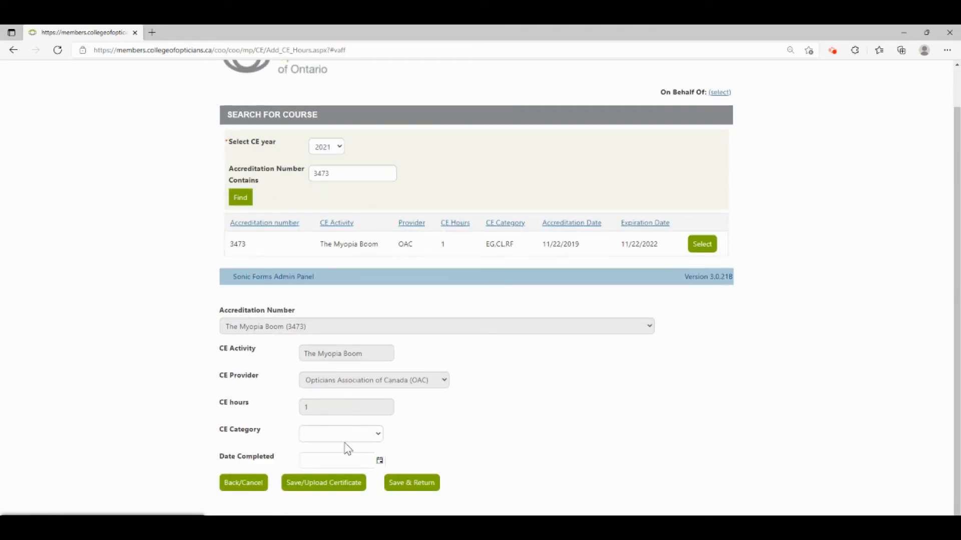
click(379, 436)
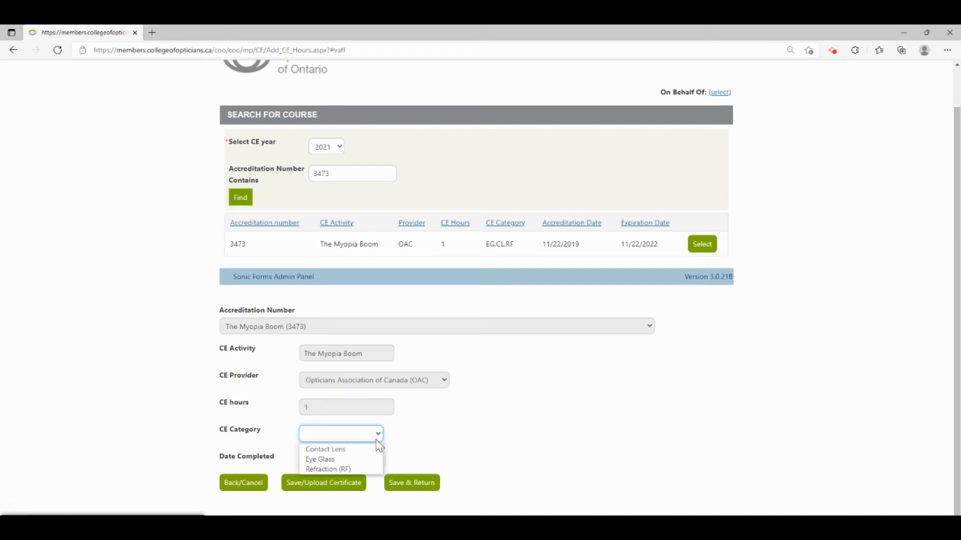
click(325, 461)
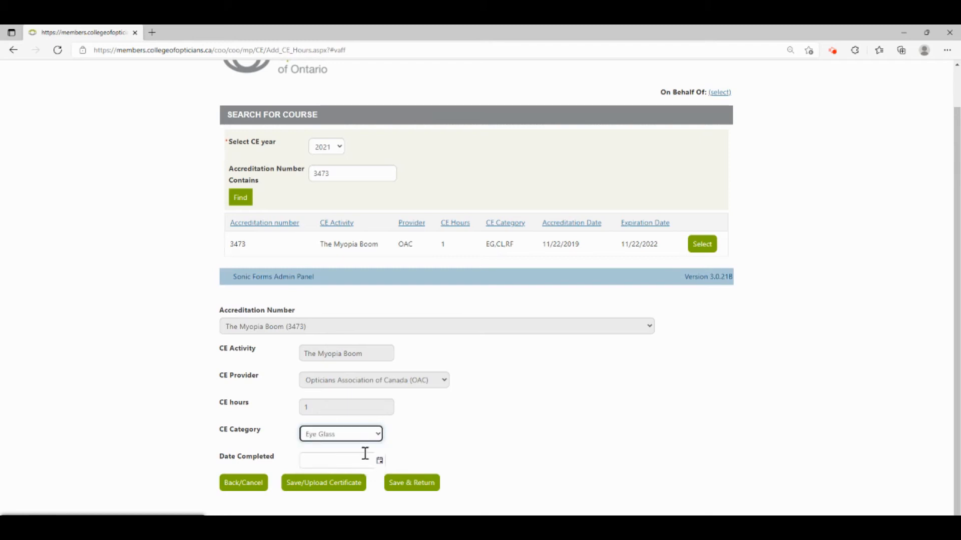
click(380, 461)
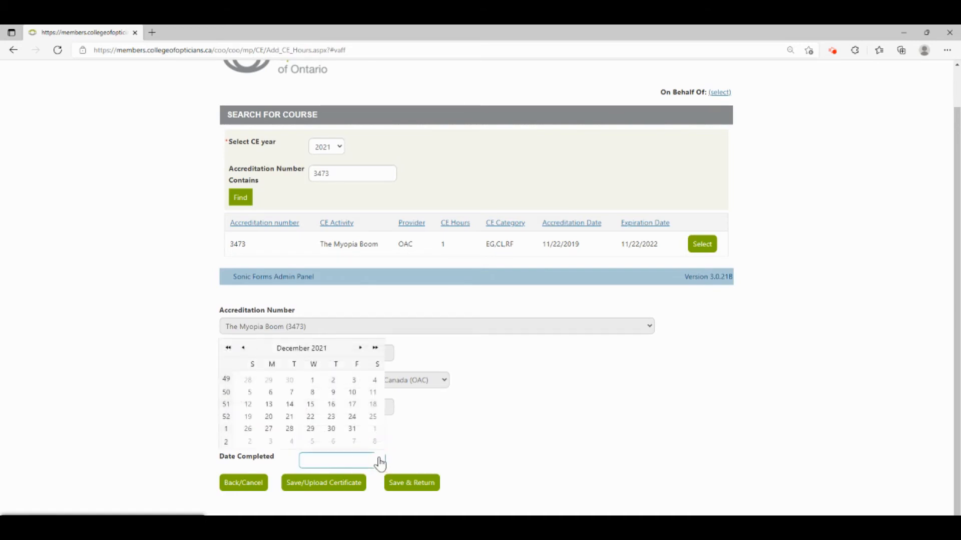
click(243, 350)
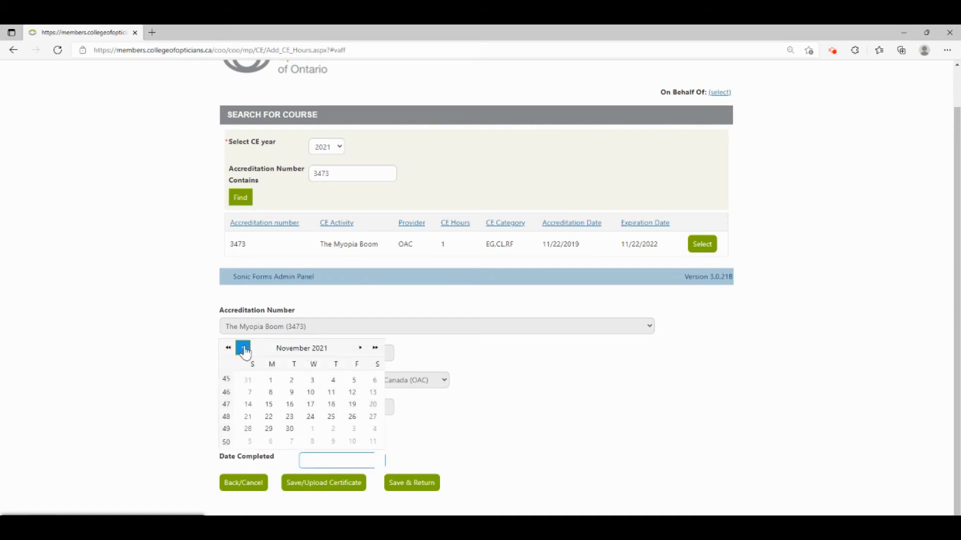
click(271, 382)
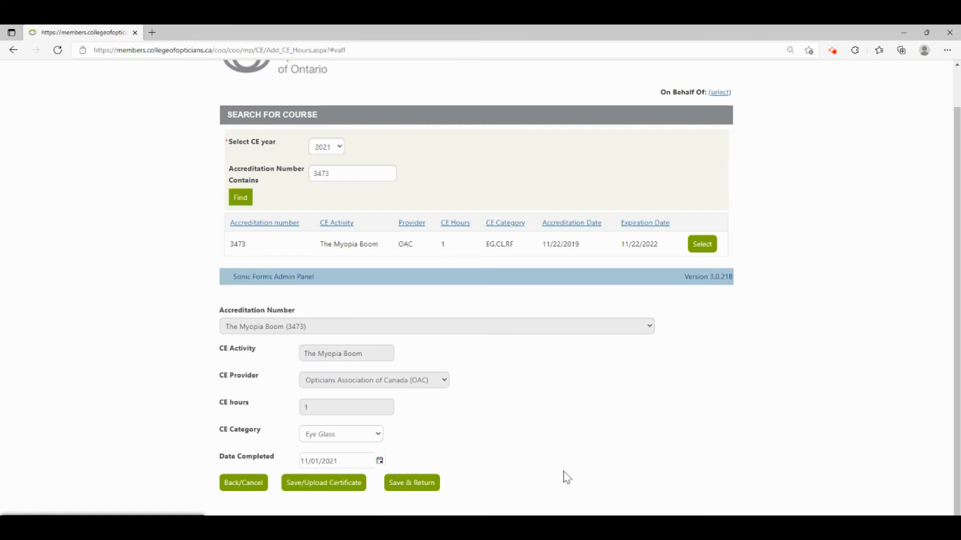
- Save the course entry and upload 3473.pdf from the Certificates folder as its proof of CE
click(306, 488)
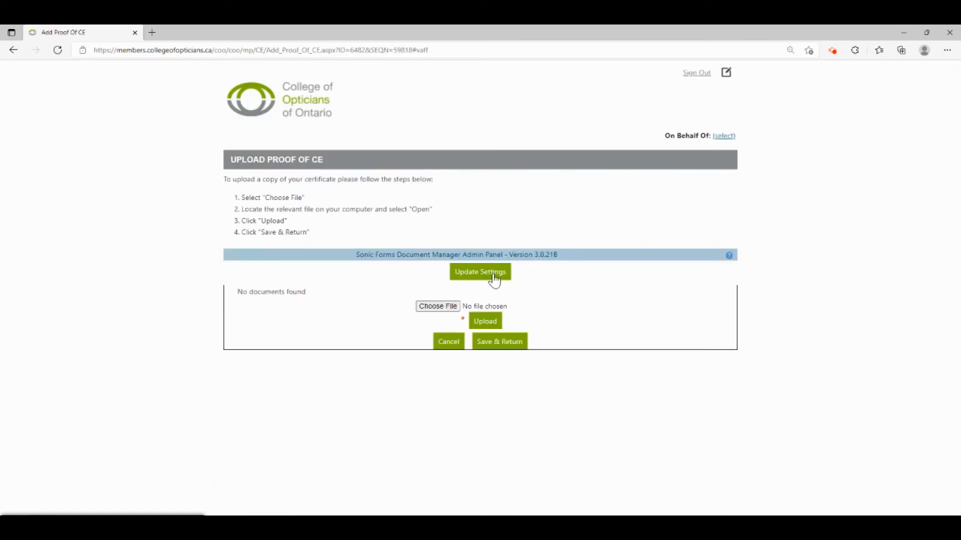
click(430, 307)
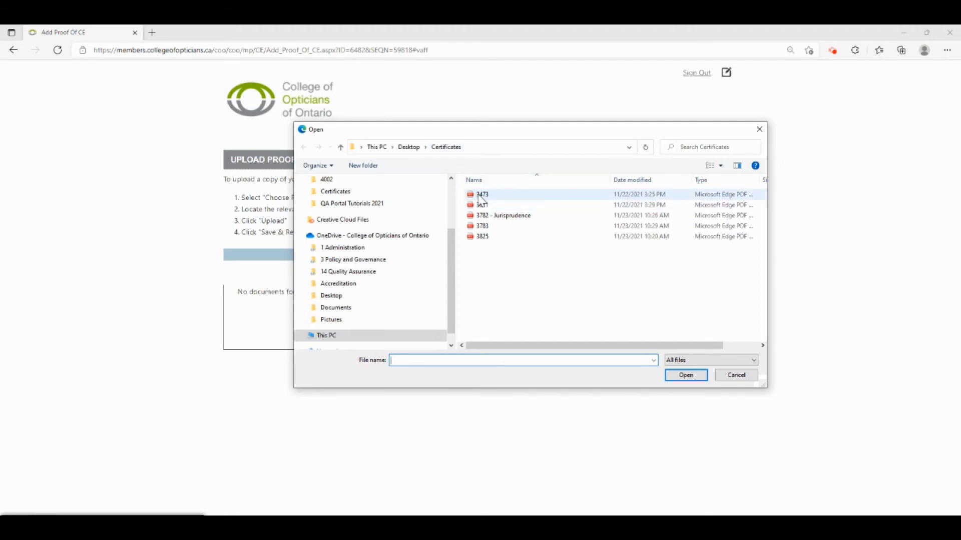
click(480, 196)
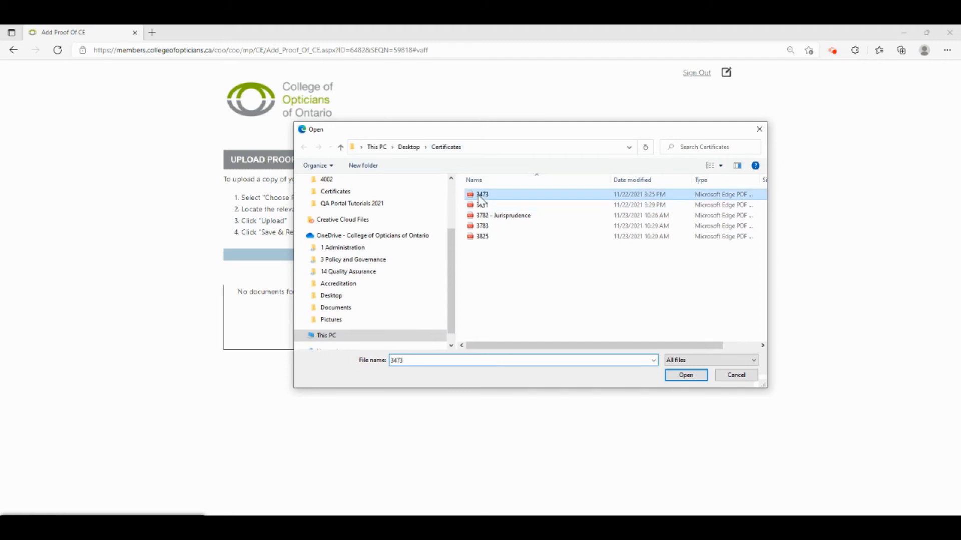
click(686, 376)
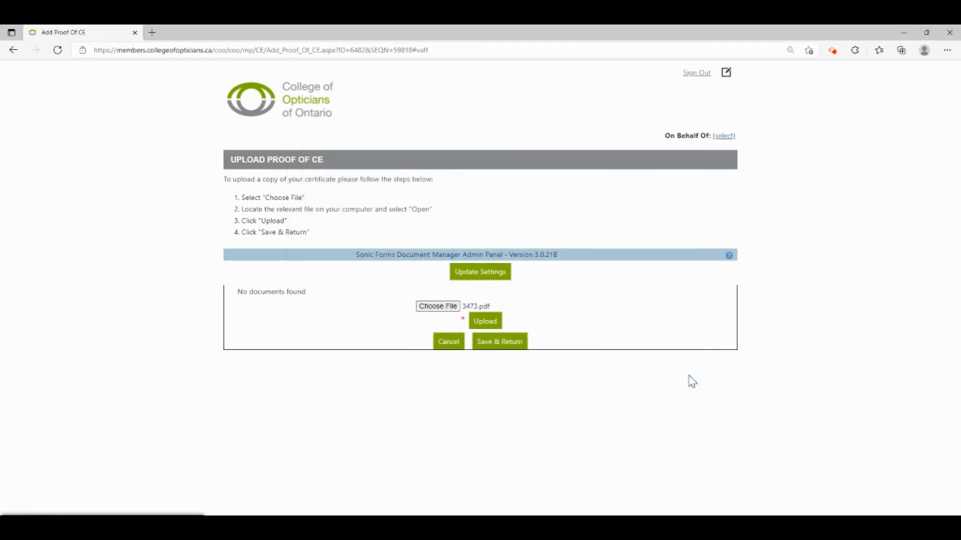
click(485, 327)
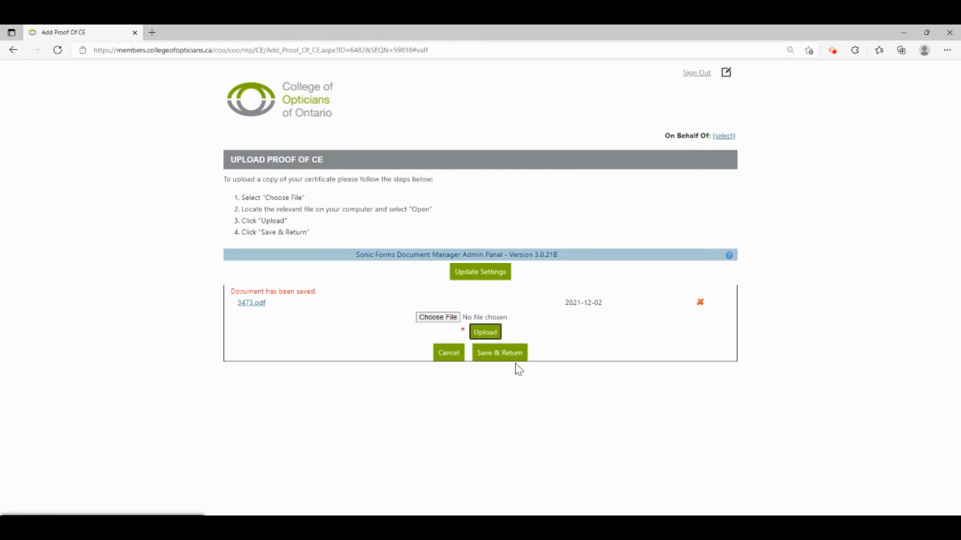
- Save the uploaded proof of CE and return to the 2021 accredited activities list to check the course entry
click(495, 359)
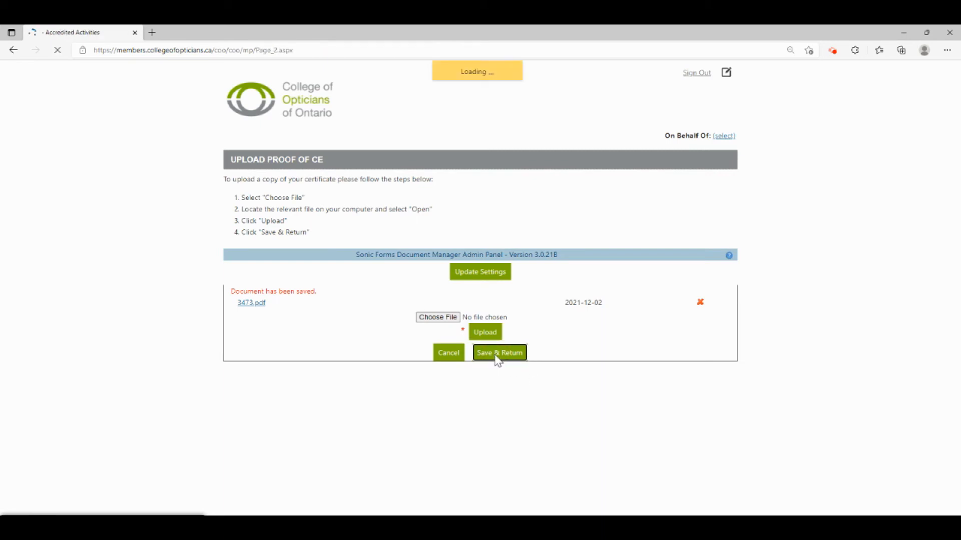
scroll(495, 359, down, 9)
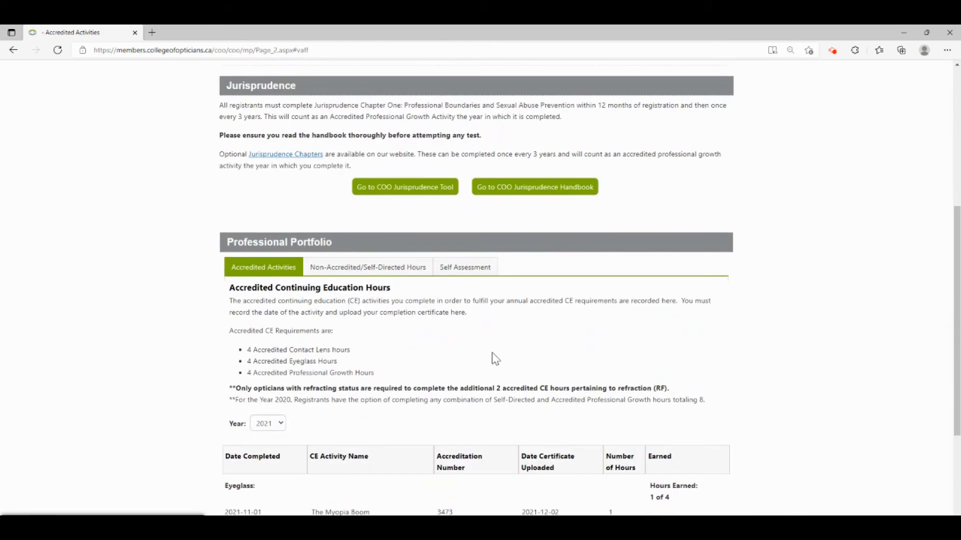
scroll(496, 359, down, 1)
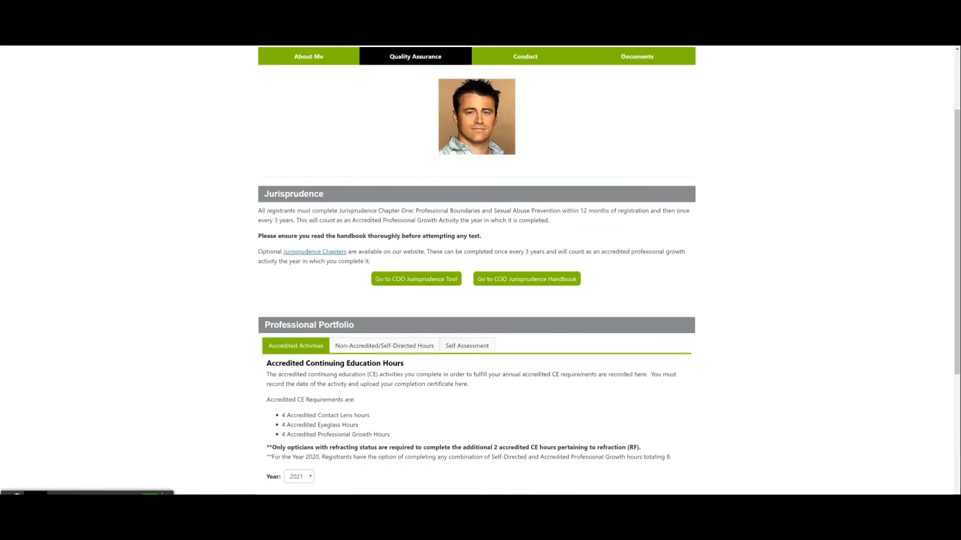
- Show the non-accredited/self-directed hours for 2021 and open the activity without a description for updating
scroll(764, 167, down, 4)
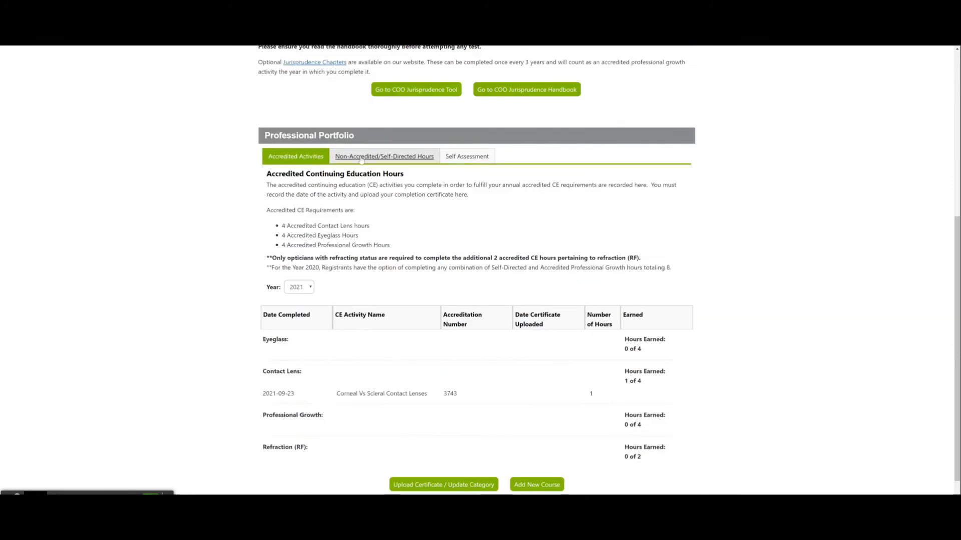
click(418, 157)
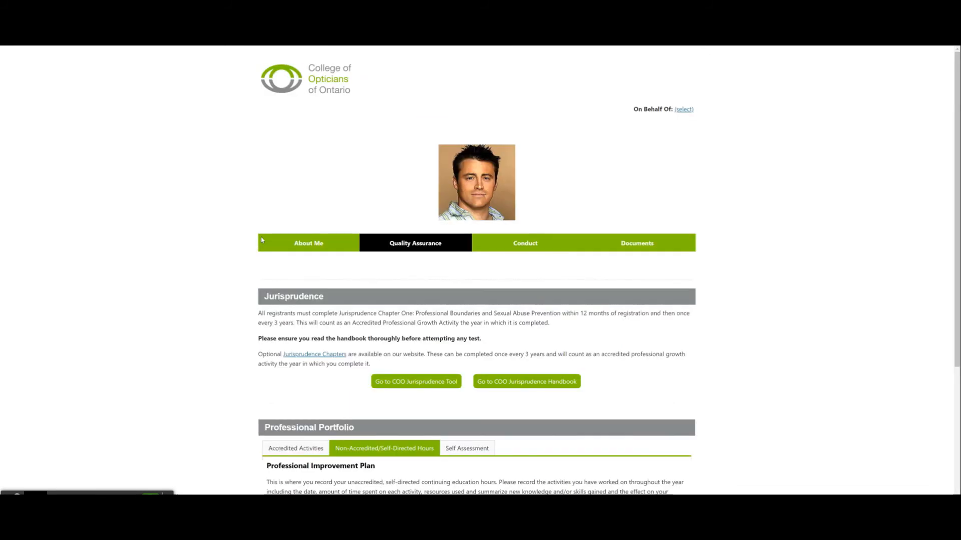
scroll(262, 243, down, 5)
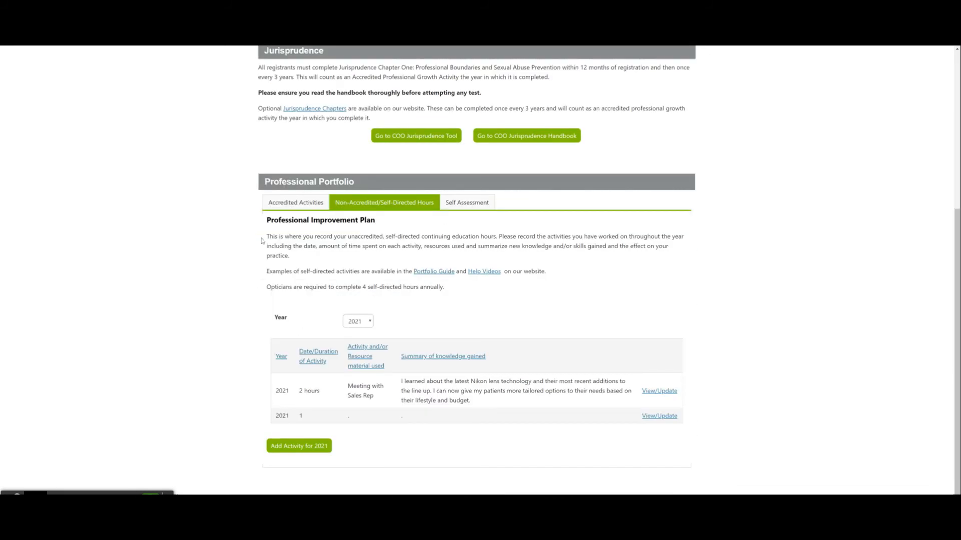
click(370, 322)
click(660, 416)
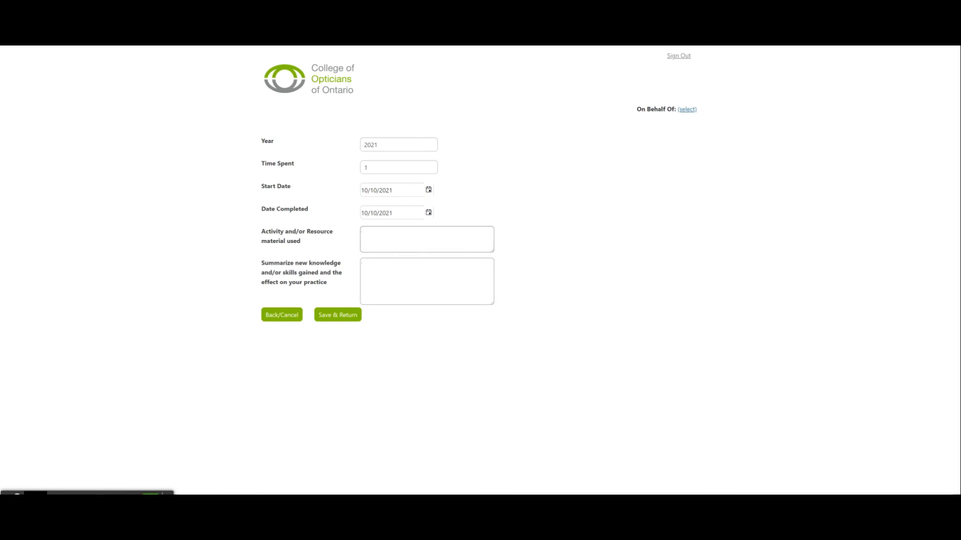
- Enter First Aid/CPR Training as the activity and summarize learning to administer First Aid if a patient faints during a contact lens fitting until Paramedics arrive
click(427, 239)
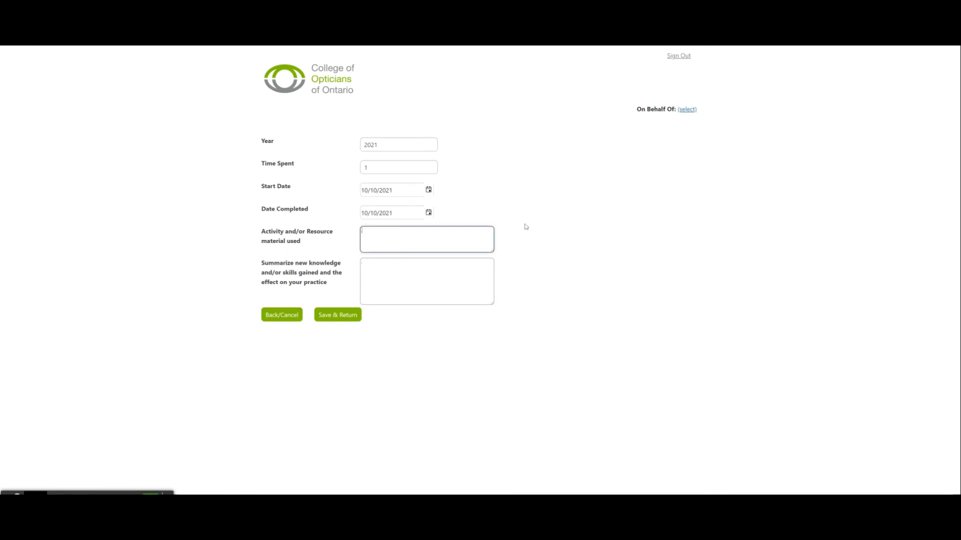
text(First Aid/CPR Training)
click(453, 267)
text(I learned how to safely and correctly administer First Aid in the event of a patient were to faint during a contact lens fitting. This is critical in ensuring the safety of our patients until Paramedics arrive on scene.)
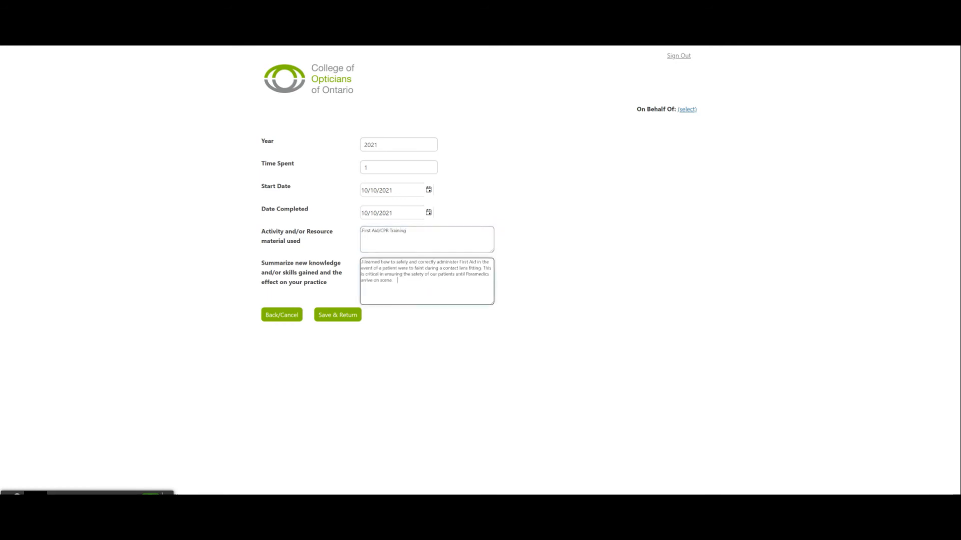
- Set the First Aid/CPR Training activity's time spent to 8 and save the entry
click(373, 168)
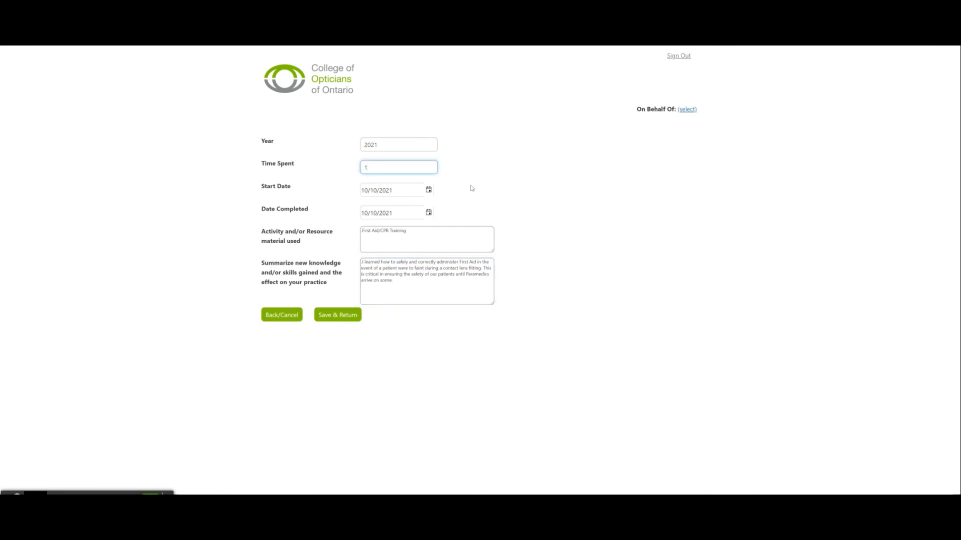
key(BackSpace)
text(8)
click(336, 319)
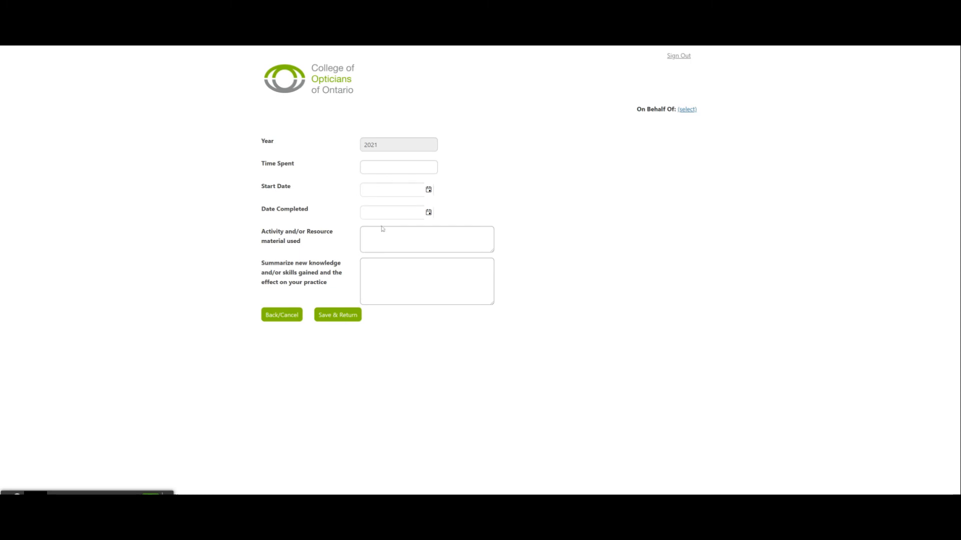
- Try to save a blank new 2021 self-directed activity, and cancel back to the activity list
click(333, 321)
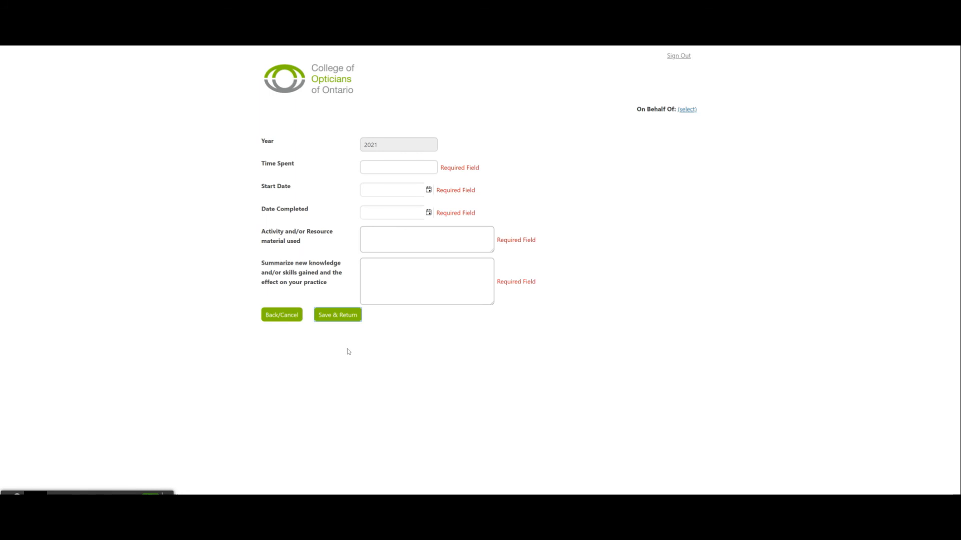
click(297, 324)
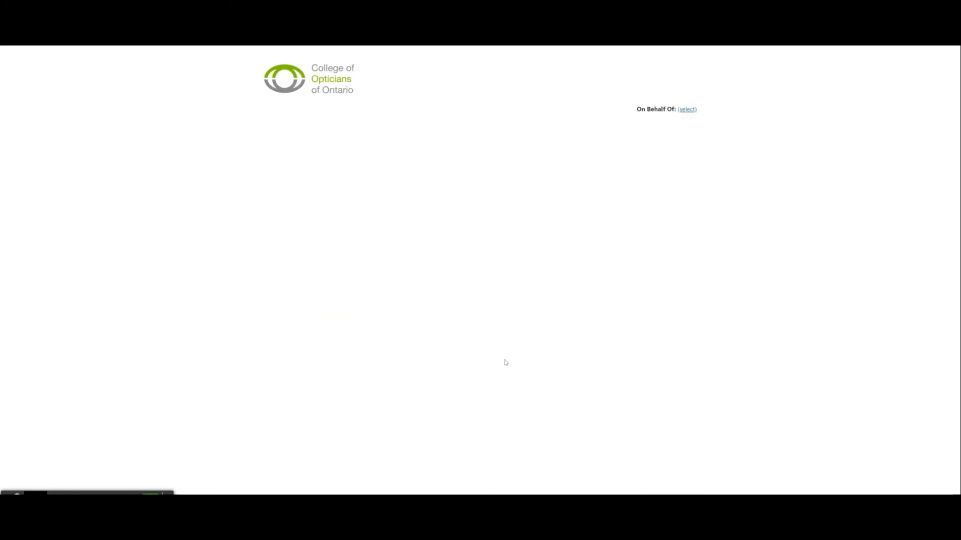
scroll(701, 271, down, 4)
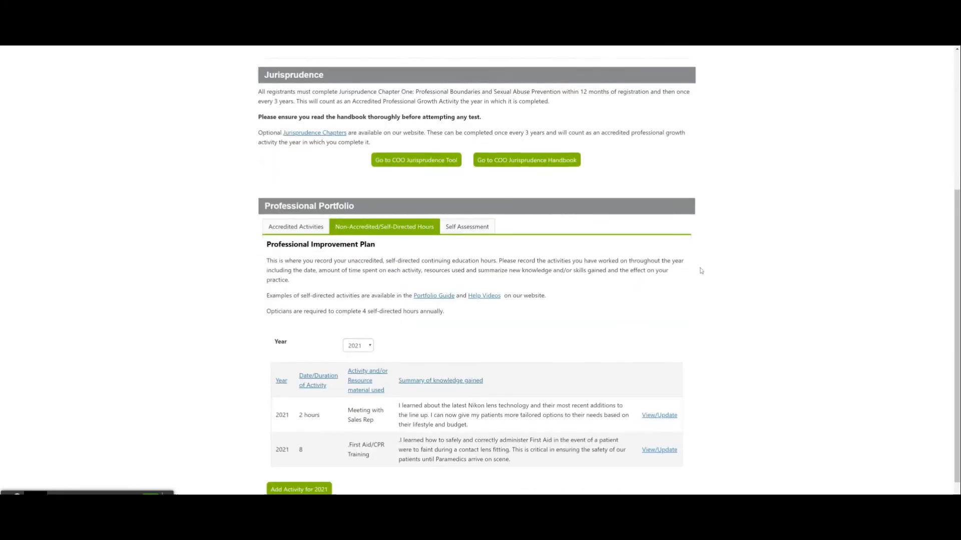
scroll(701, 271, down, 1)
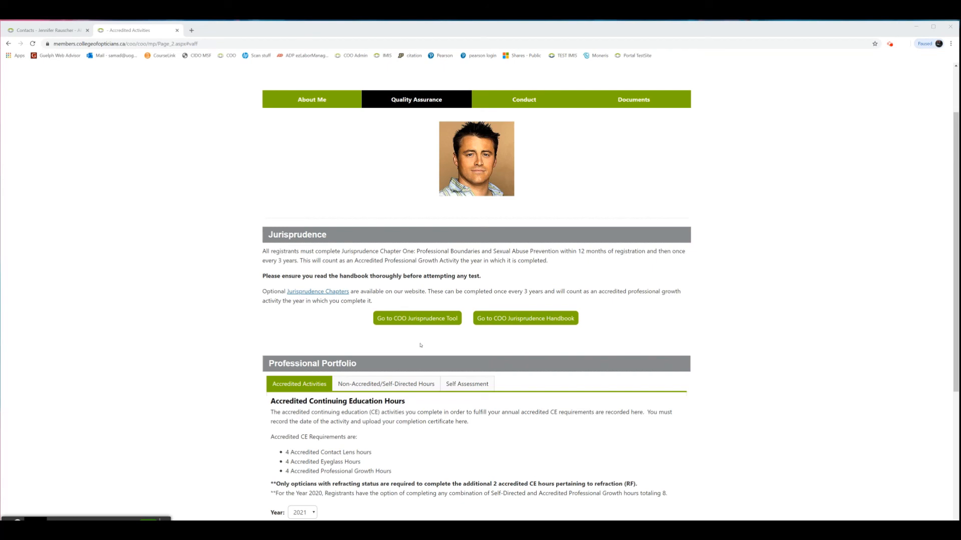
- Open the COO Jurisprudence Tool from the Quality Assurance page
click(414, 318)
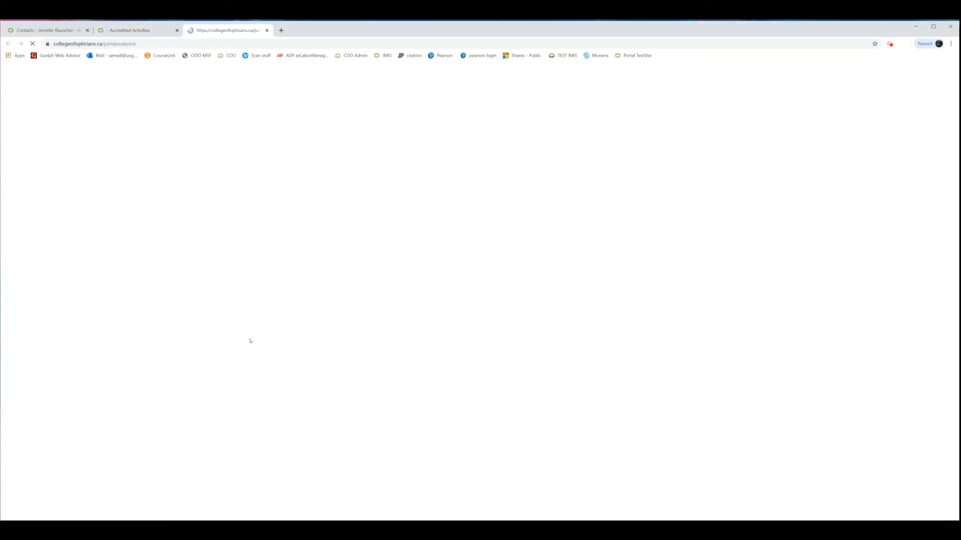